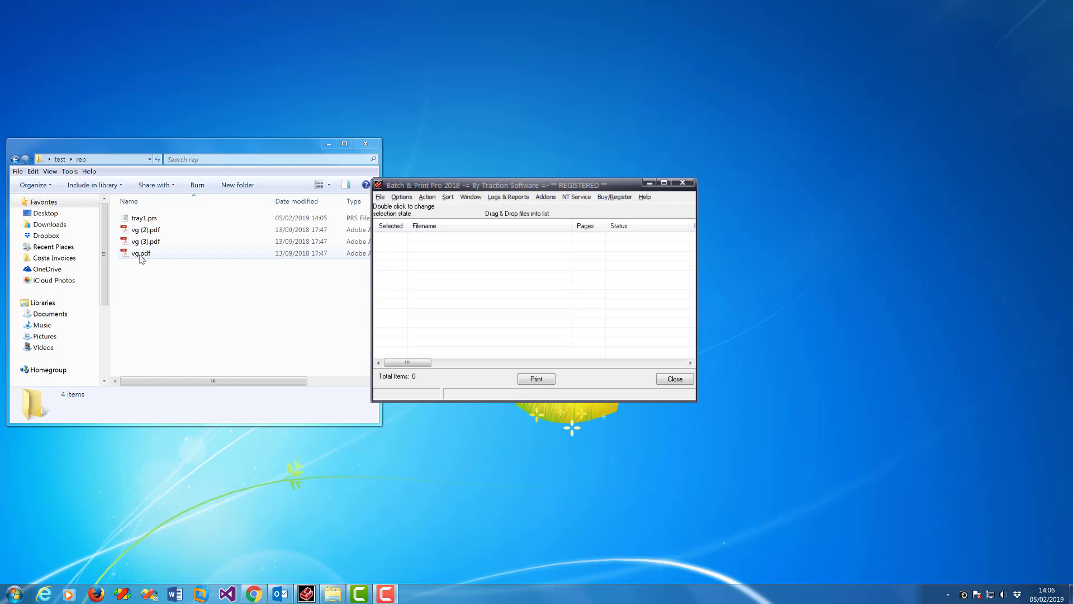
In Printer Setup, set the paper source to Tray 1
left_click(380, 197)
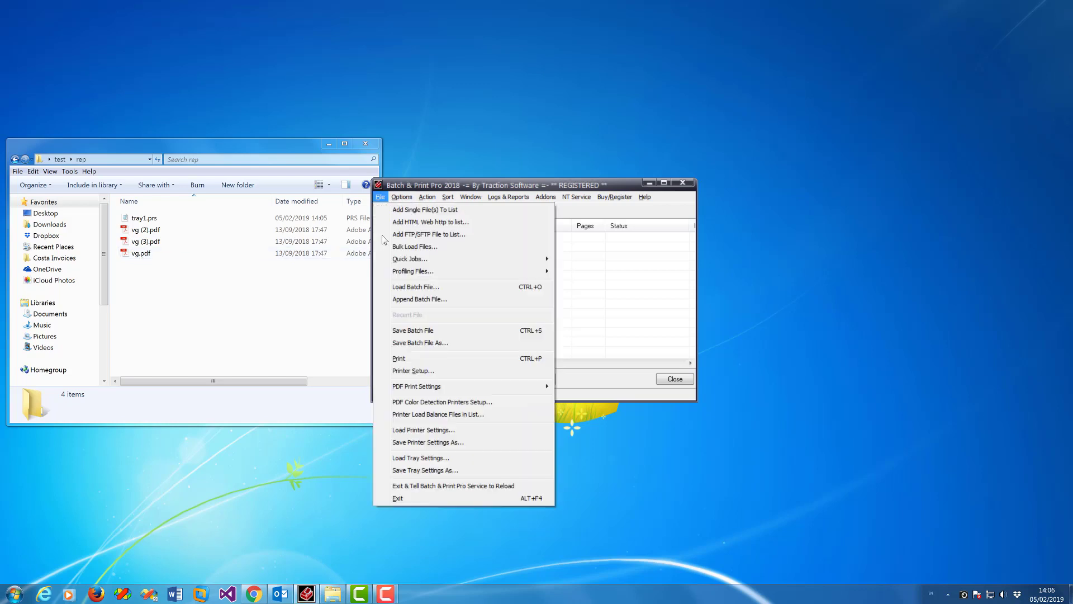
left_click(446, 371)
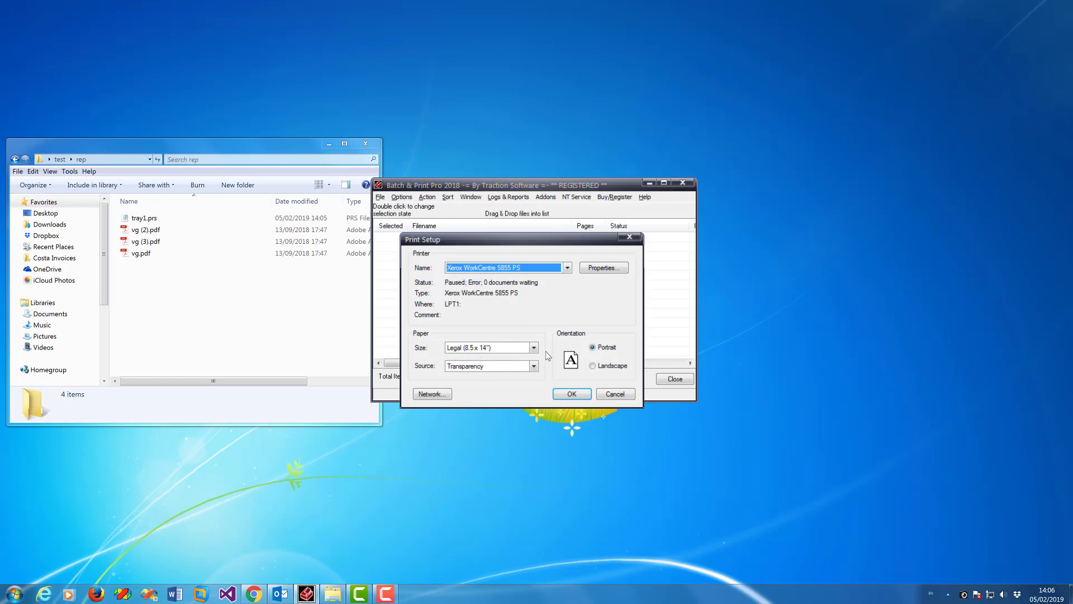
left_click(534, 348)
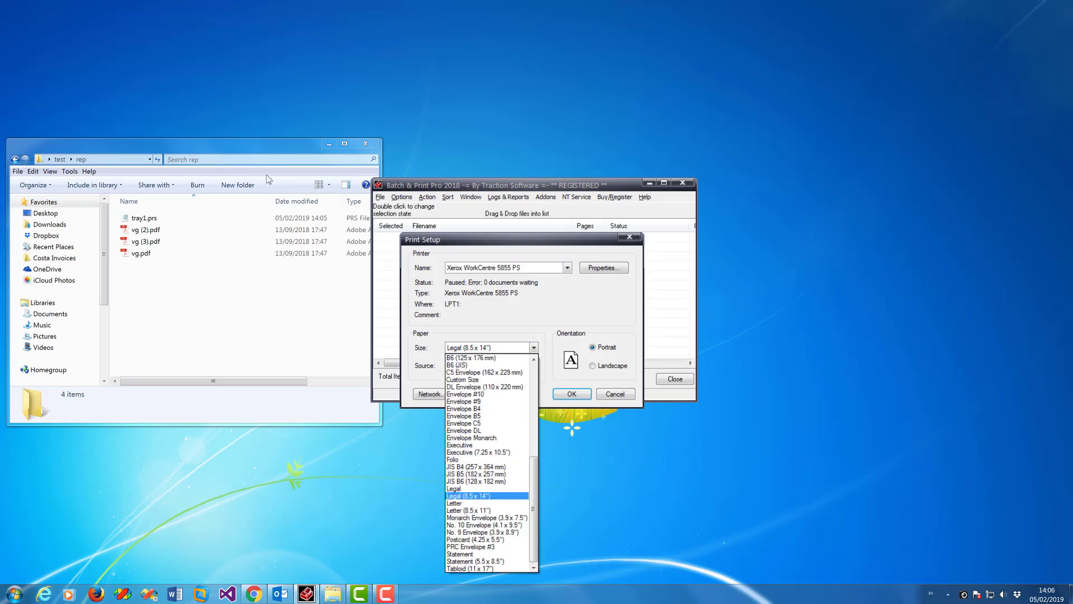
left_click(534, 366)
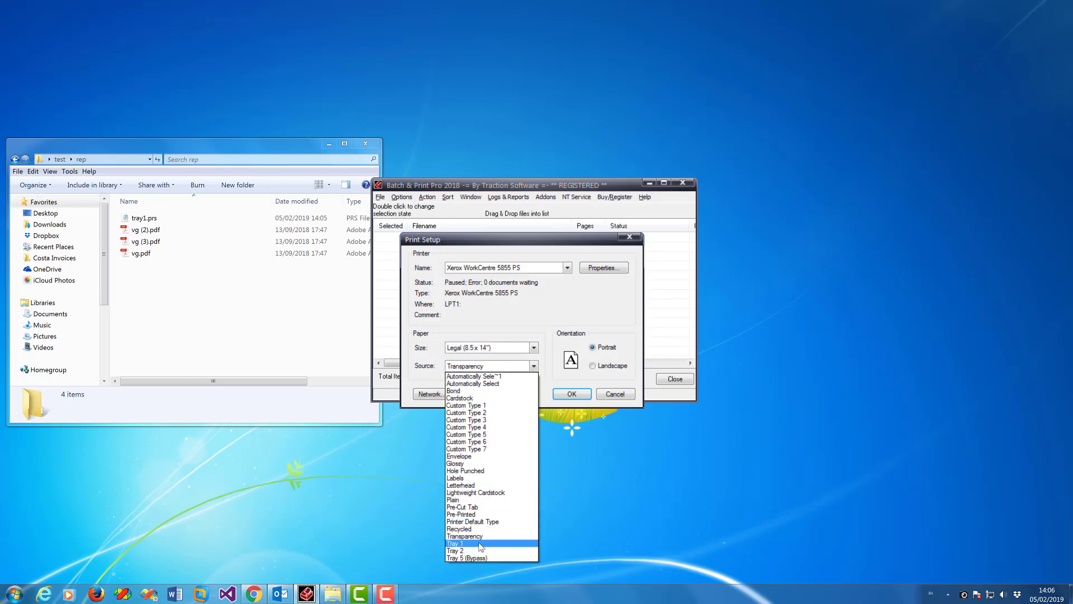
left_click(481, 544)
left_click(572, 394)
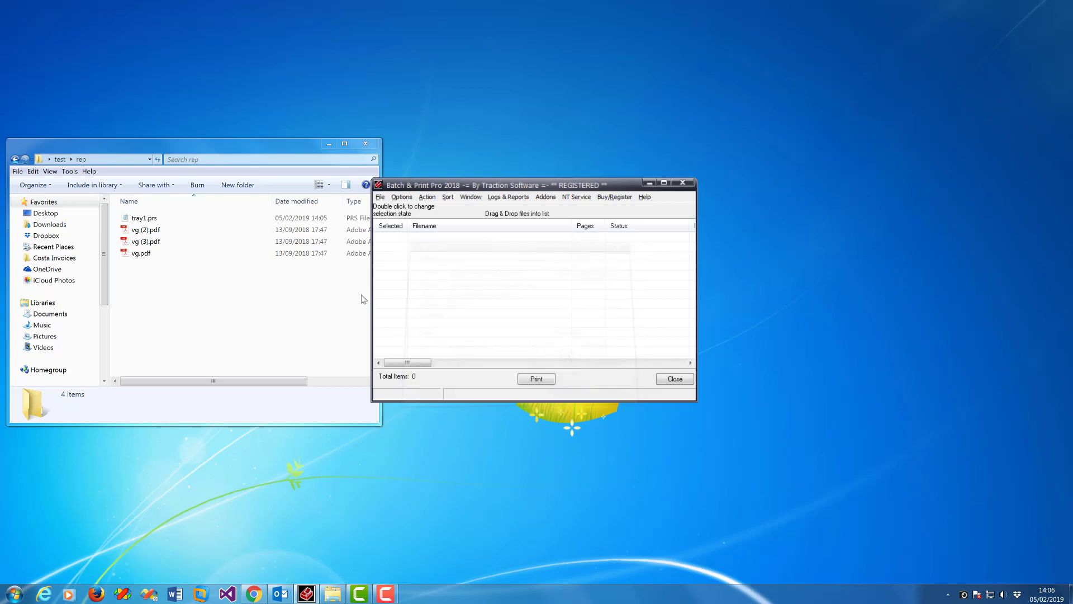
Save these printer settings over the existing tray1.prs file, confirming the replace
left_click(380, 198)
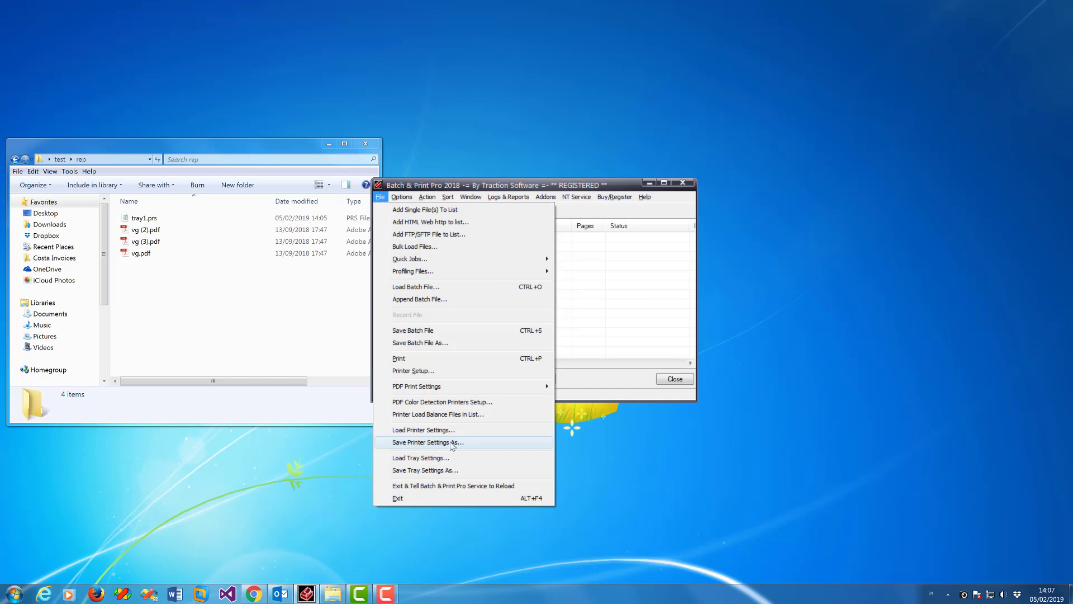
left_click(453, 443)
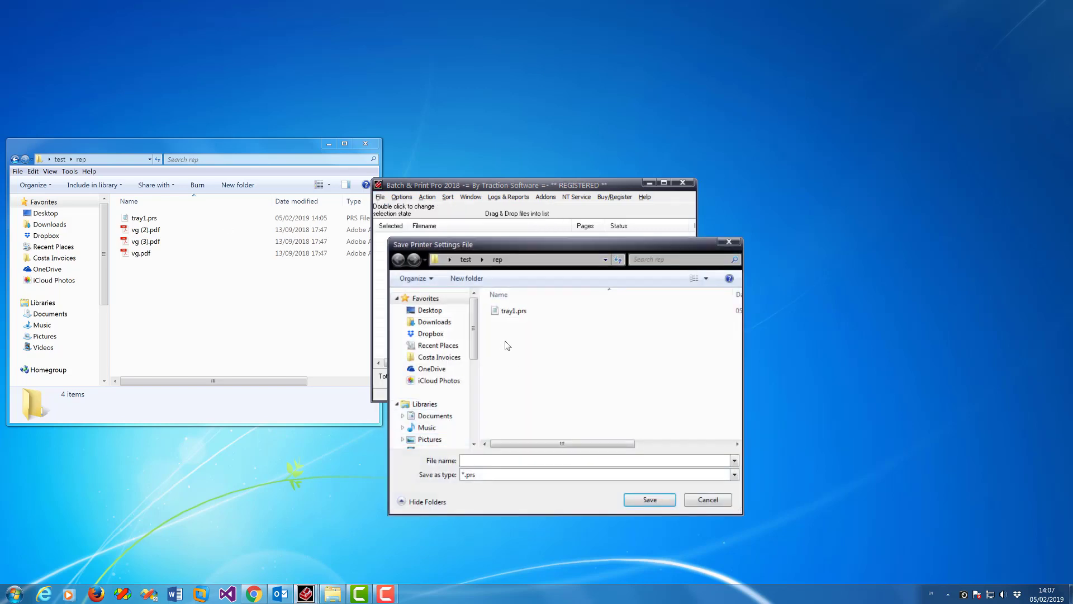
double_click(520, 316)
left_click(589, 302)
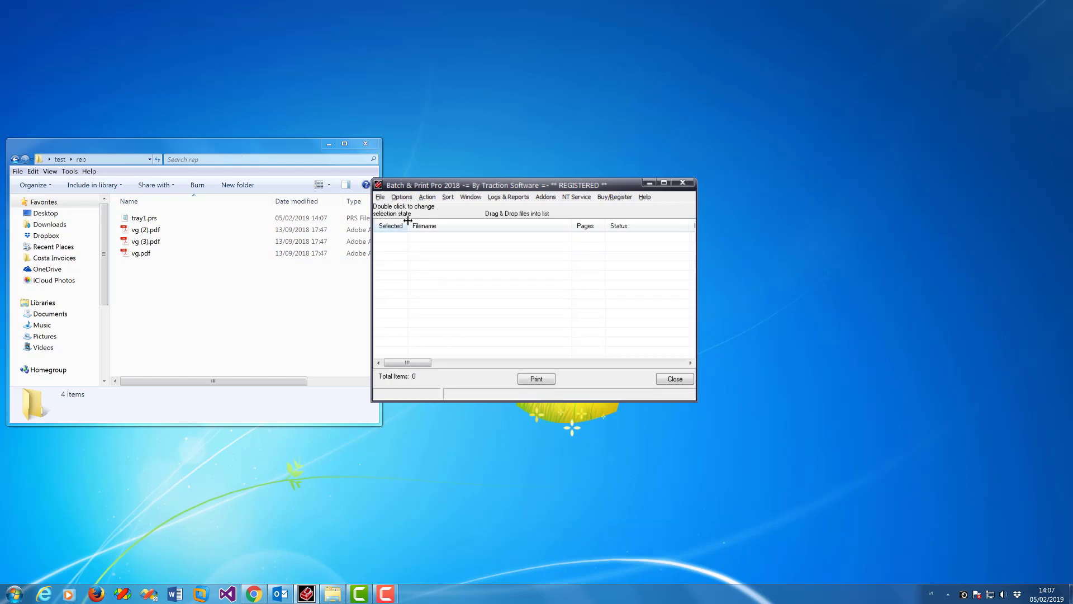
In Printer Setup, set the paper source to Tray 2
left_click(381, 197)
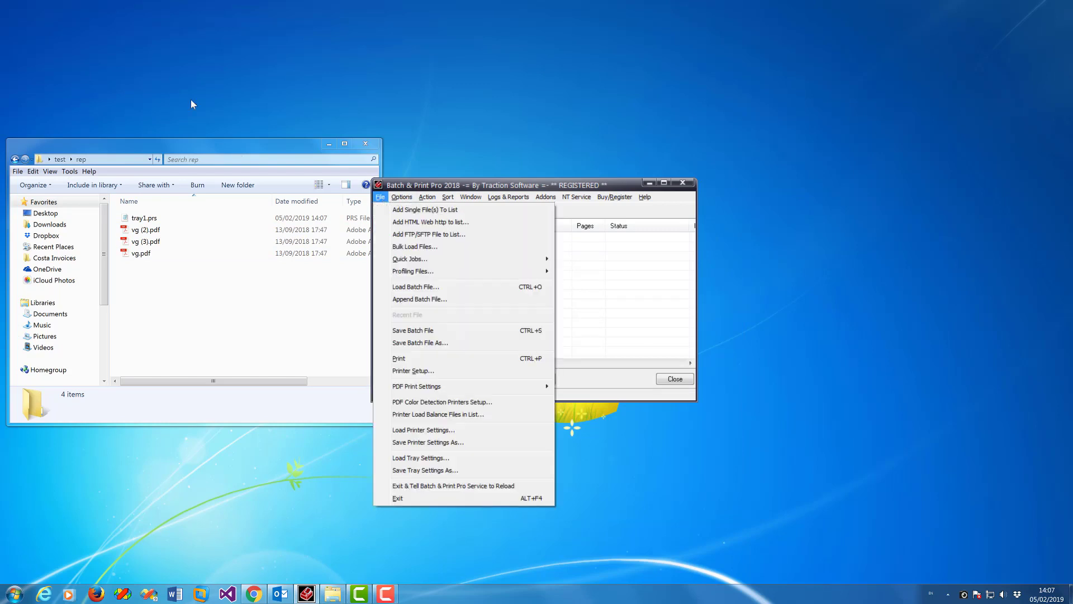
left_click(445, 371)
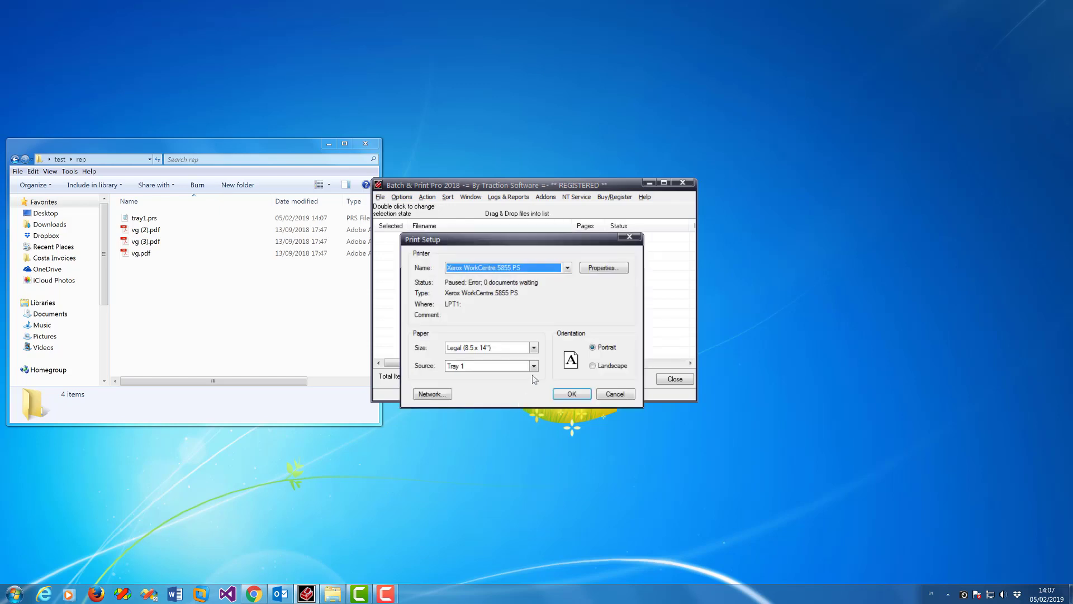
left_click(534, 366)
left_click(463, 551)
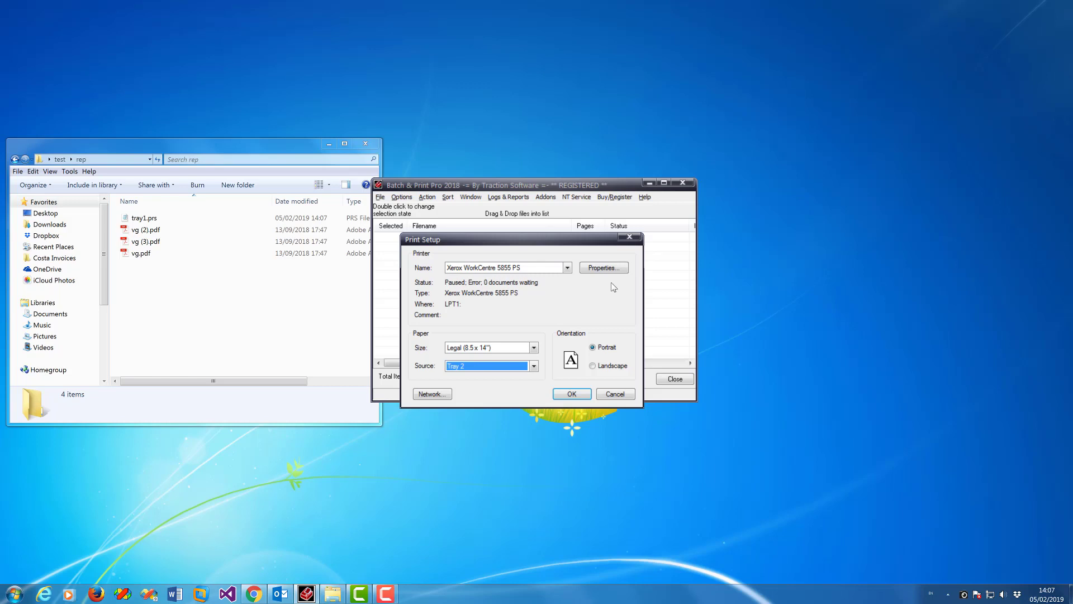
left_click(572, 394)
Save the printer settings as a new file named tray2.prs
key("alt+f")
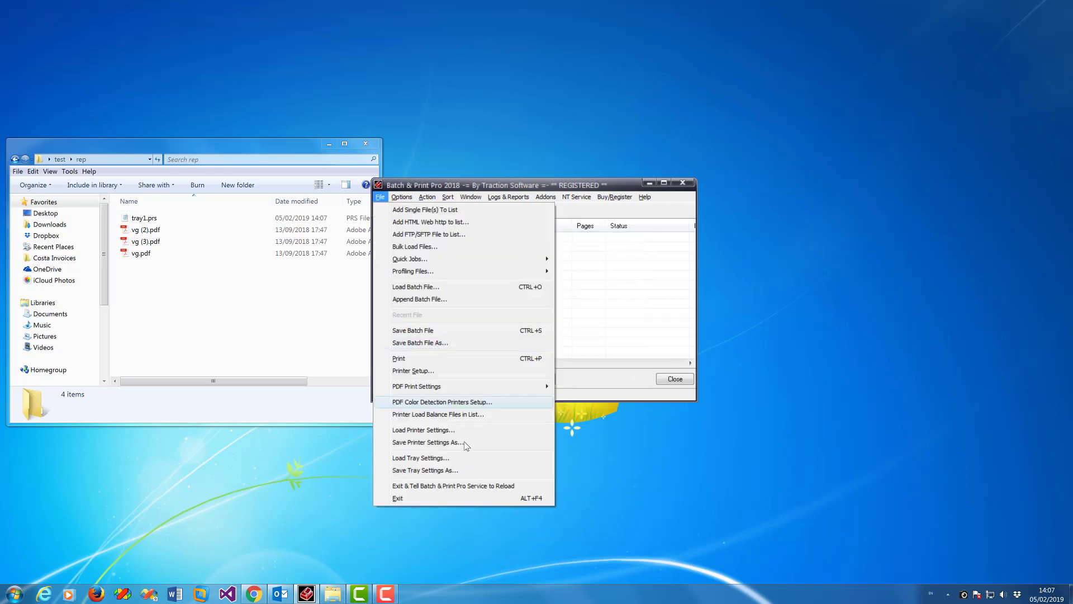
left_click(458, 442)
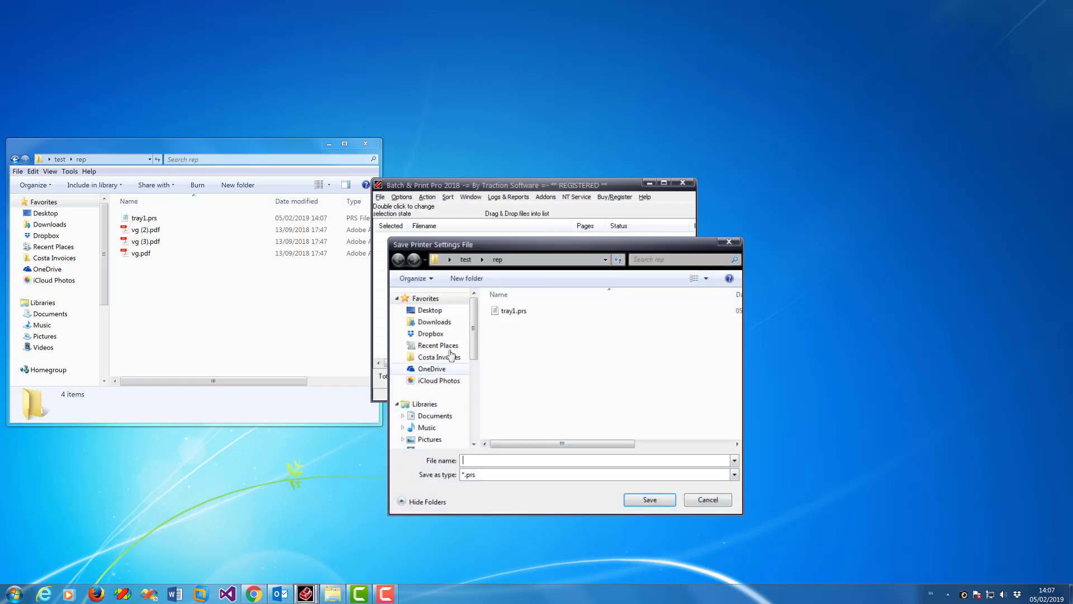
left_click(517, 312)
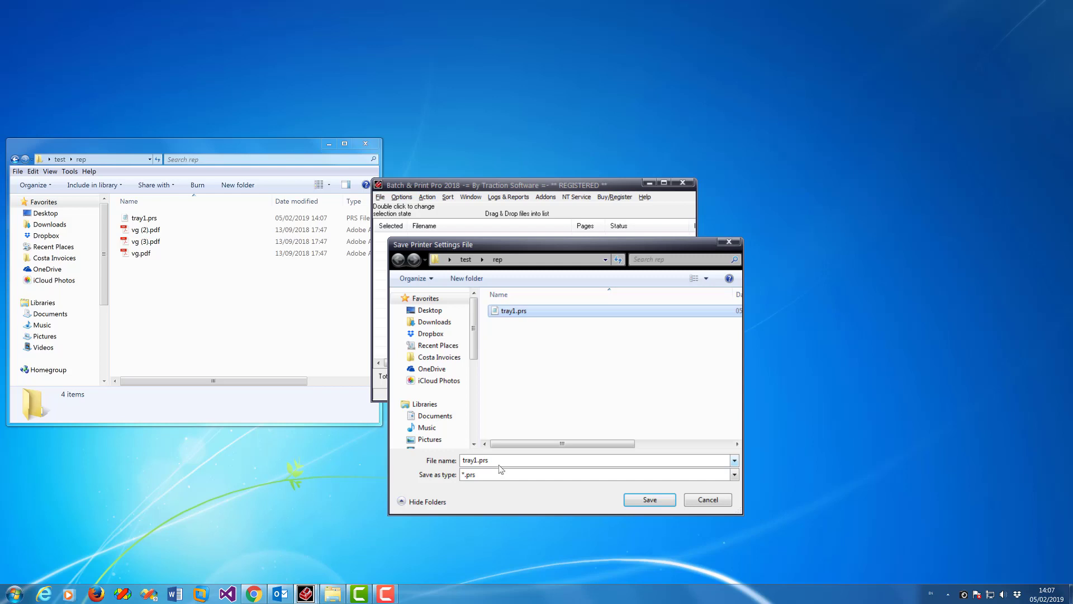
left_click(481, 462)
type("tray2")
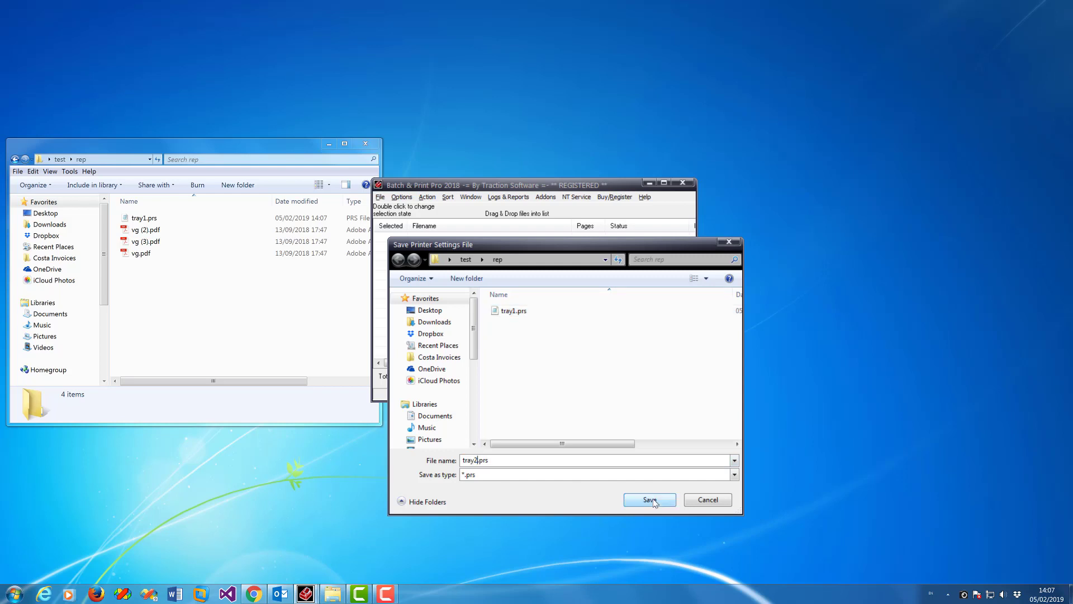
left_click(648, 499)
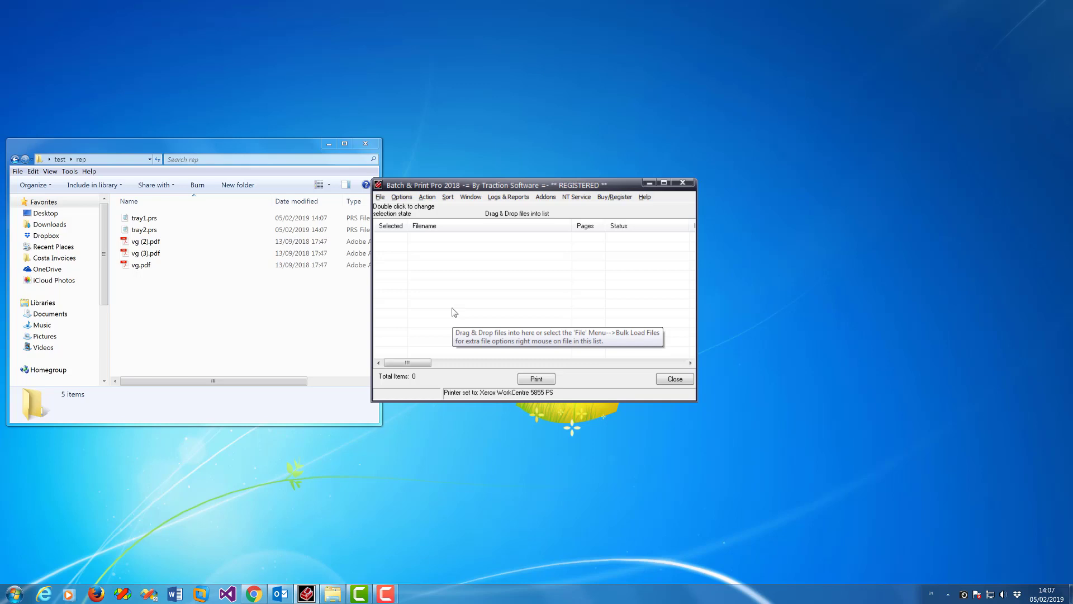
Add tray1.prs and vg.pdf to the batch list, and set a page range for vg.pdf
left_click(230, 313)
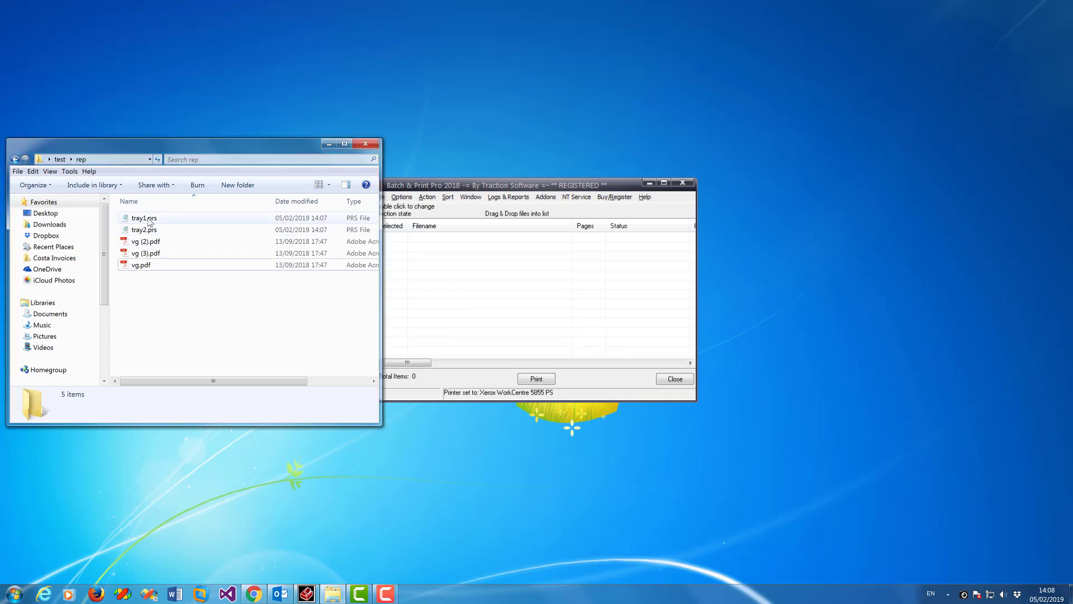
left_click_drag(149, 222, 541, 263)
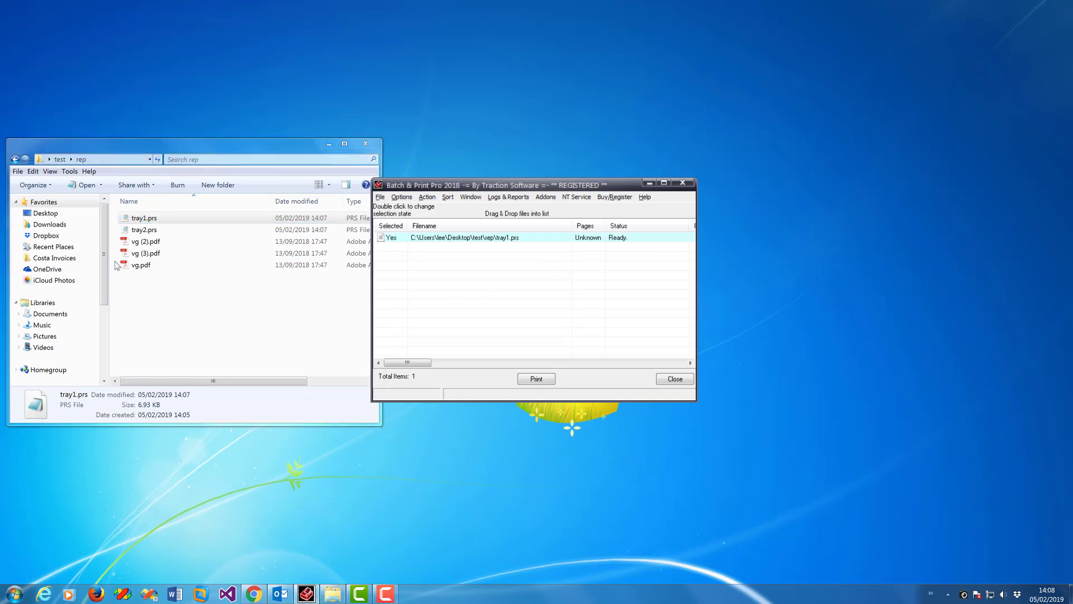
left_click_drag(140, 265, 463, 262)
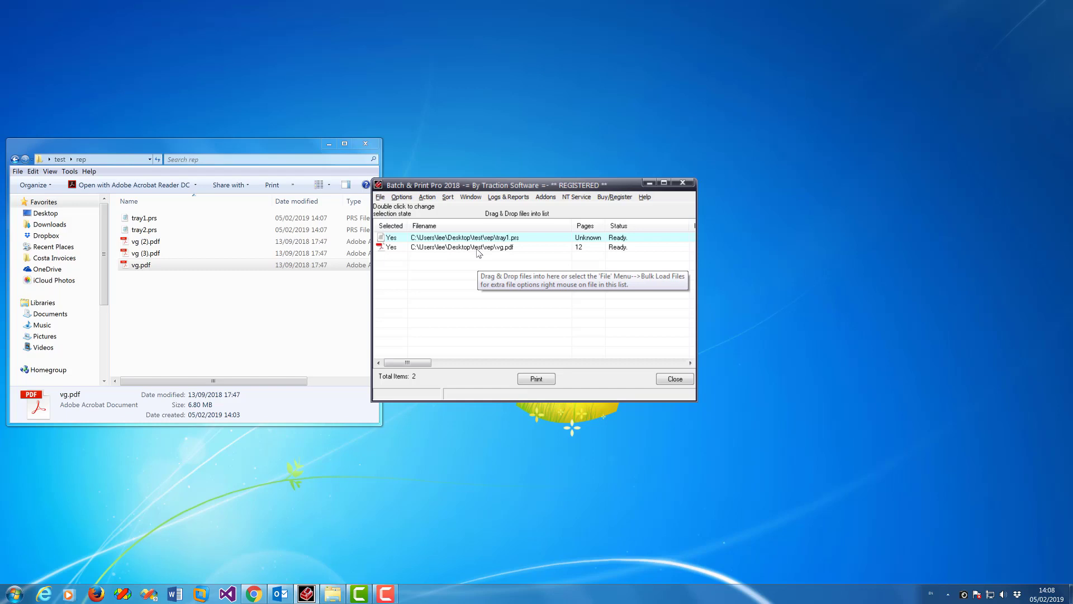
right_click(478, 249)
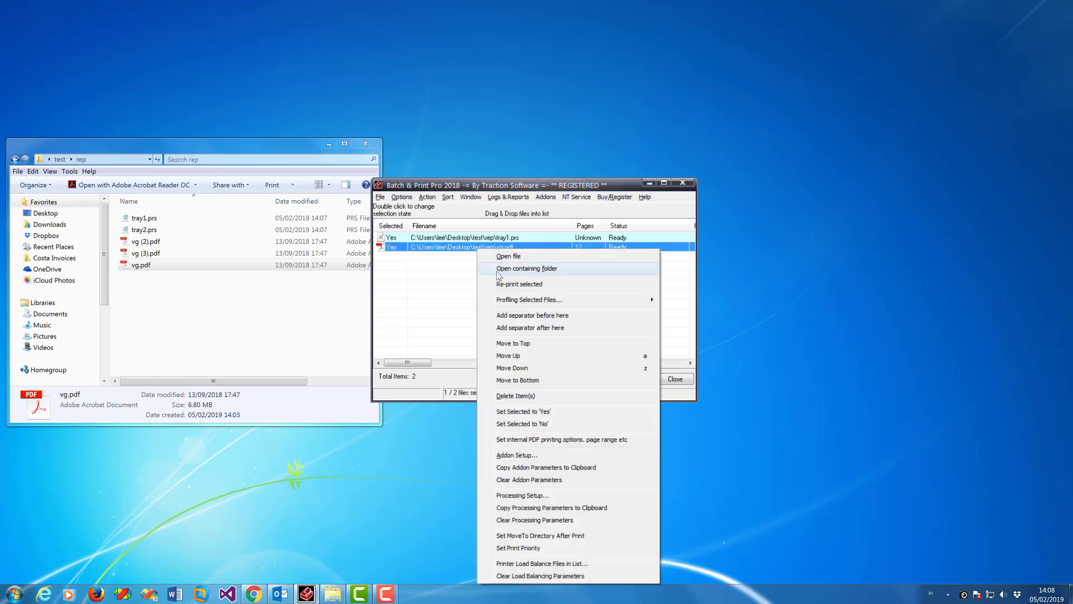
left_click(548, 440)
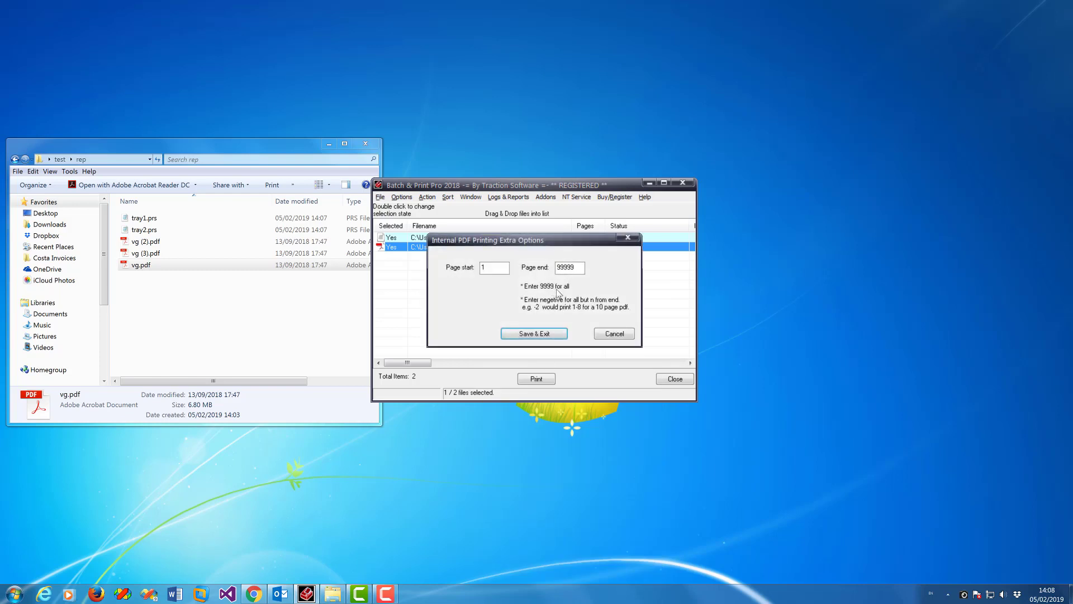
double_click(573, 267)
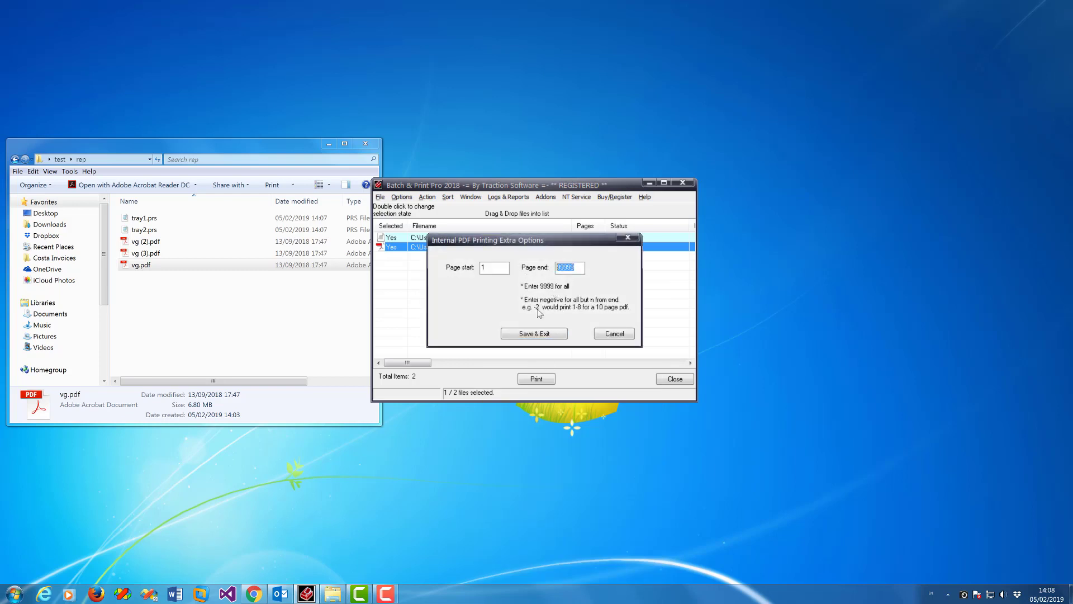
left_click(552, 336)
Add tray2.prs and a second vg.pdf, setting that PDF to print from page 2
left_click(177, 312)
left_click_drag(144, 230, 444, 294)
left_click_drag(512, 294, 519, 301)
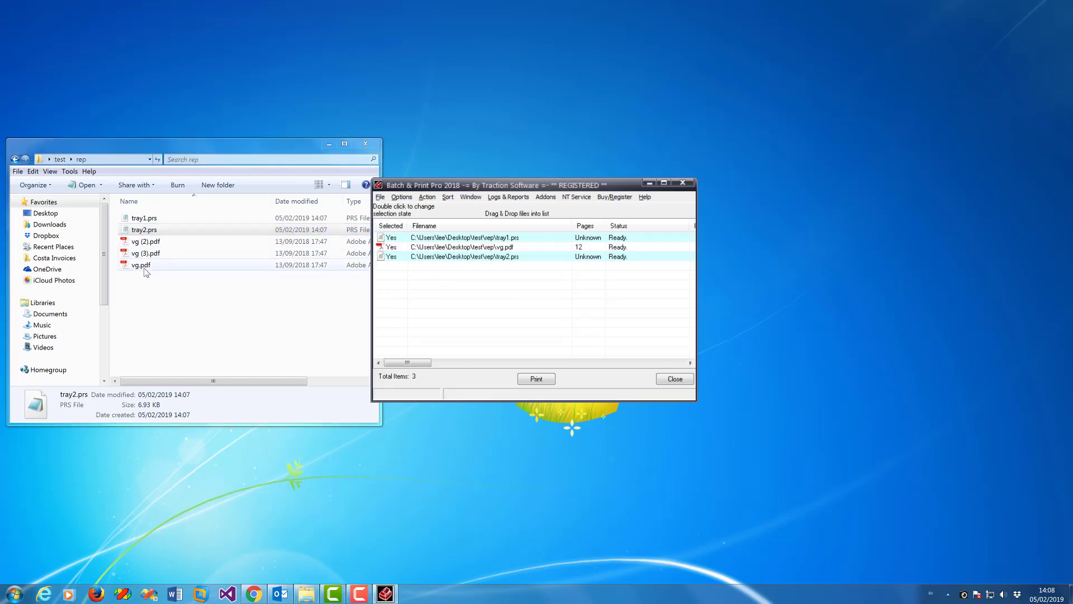
left_click_drag(146, 265, 526, 296)
right_click(500, 266)
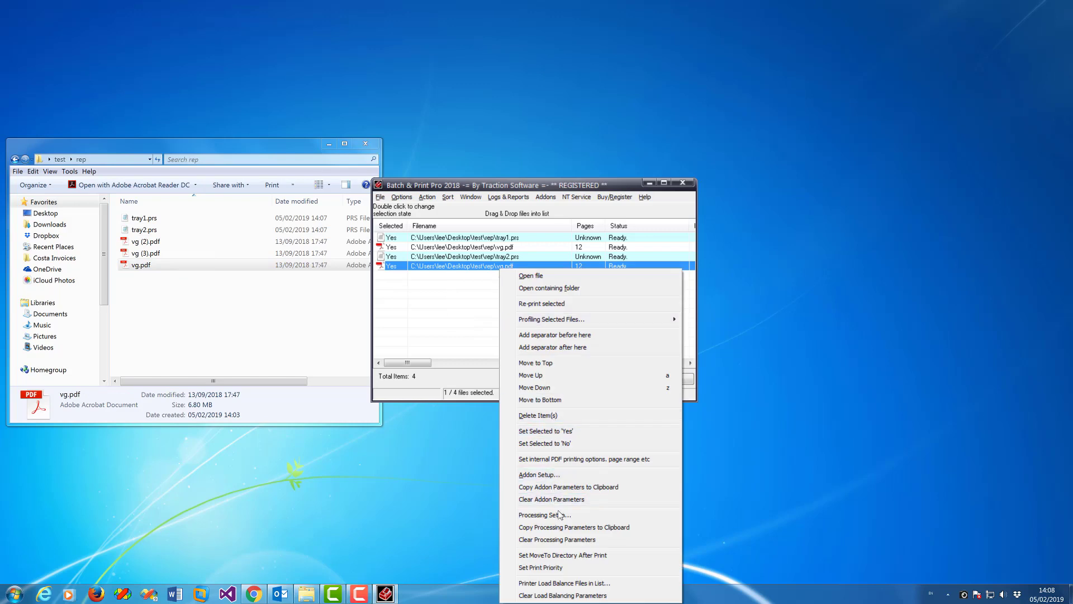
left_click(571, 459)
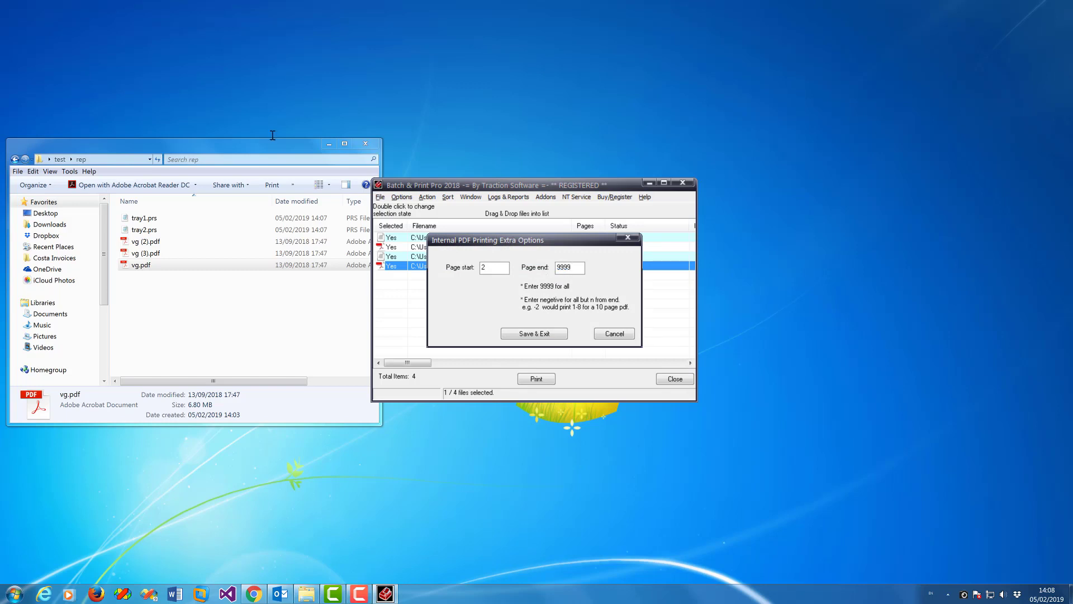
left_click(540, 334)
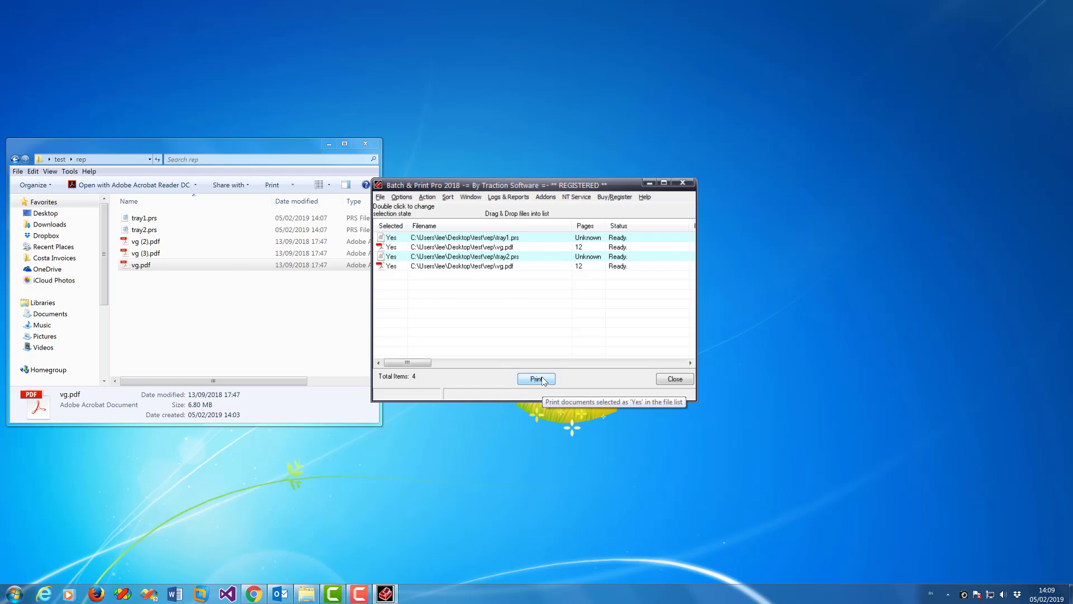
Print the batch and check that the vg.pdf 1-1 job uses Tray 1
left_click(543, 379)
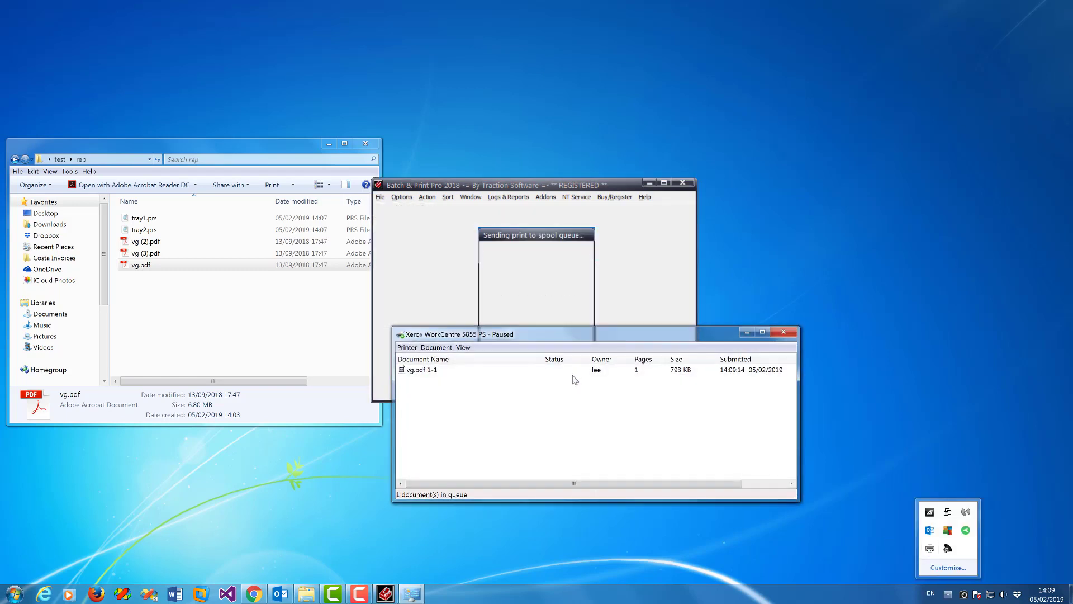
left_click(763, 429)
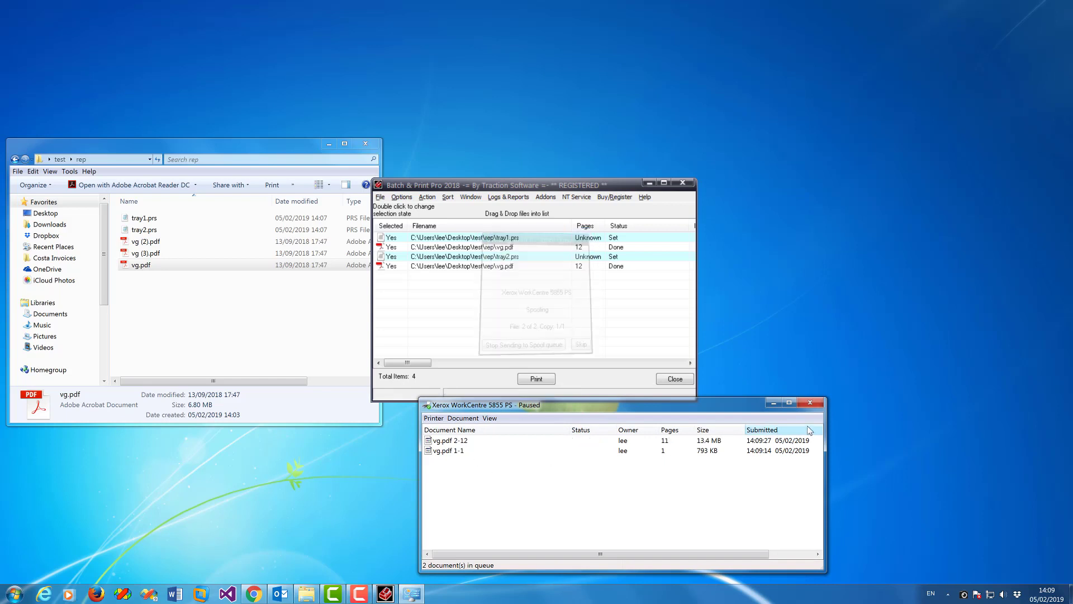
right_click(456, 441)
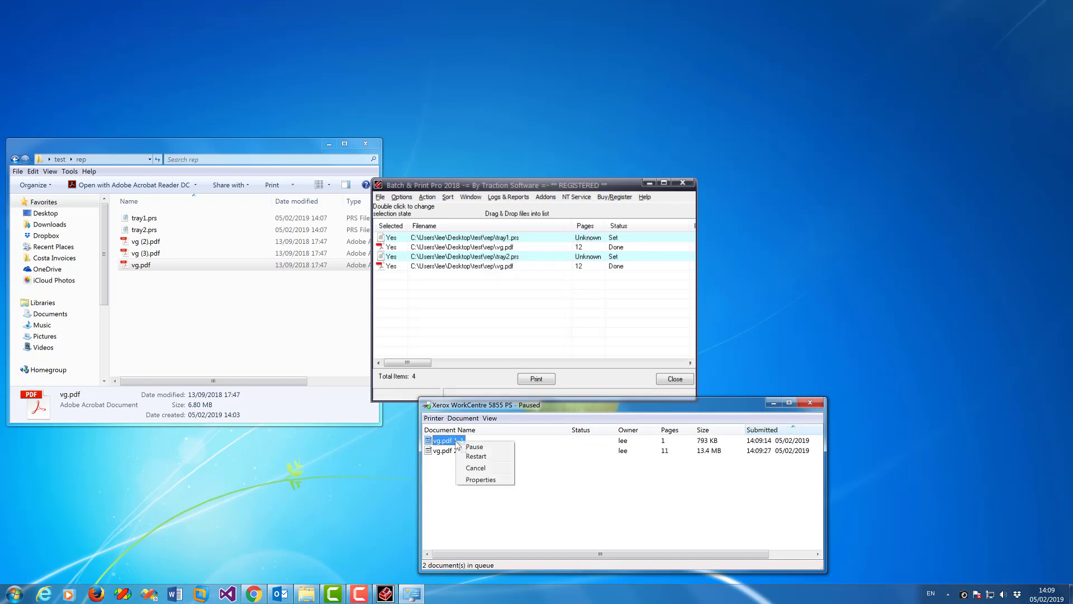
left_click(493, 482)
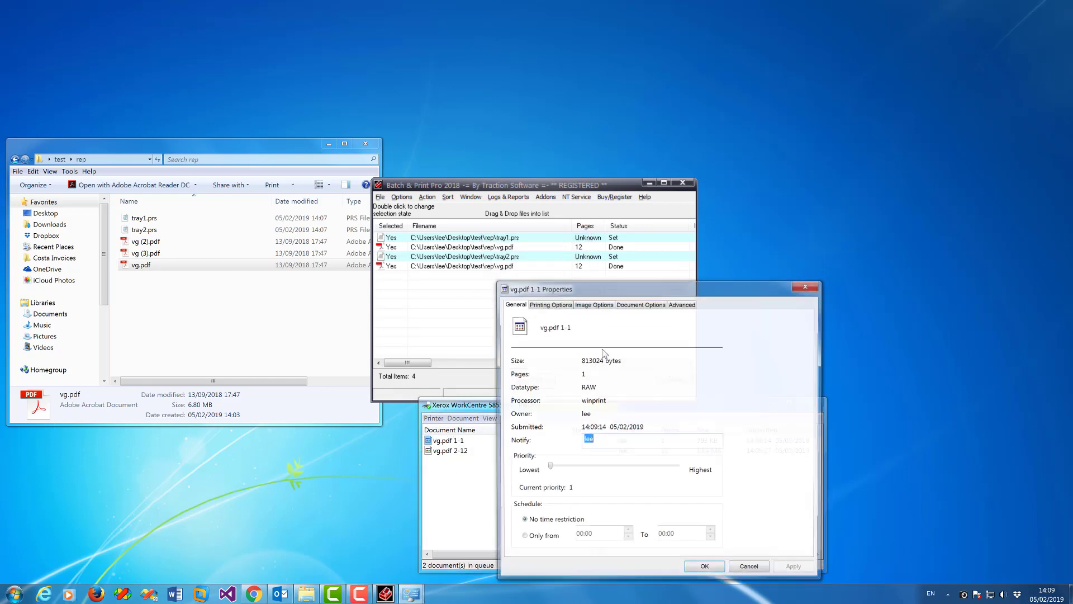
left_click(556, 307)
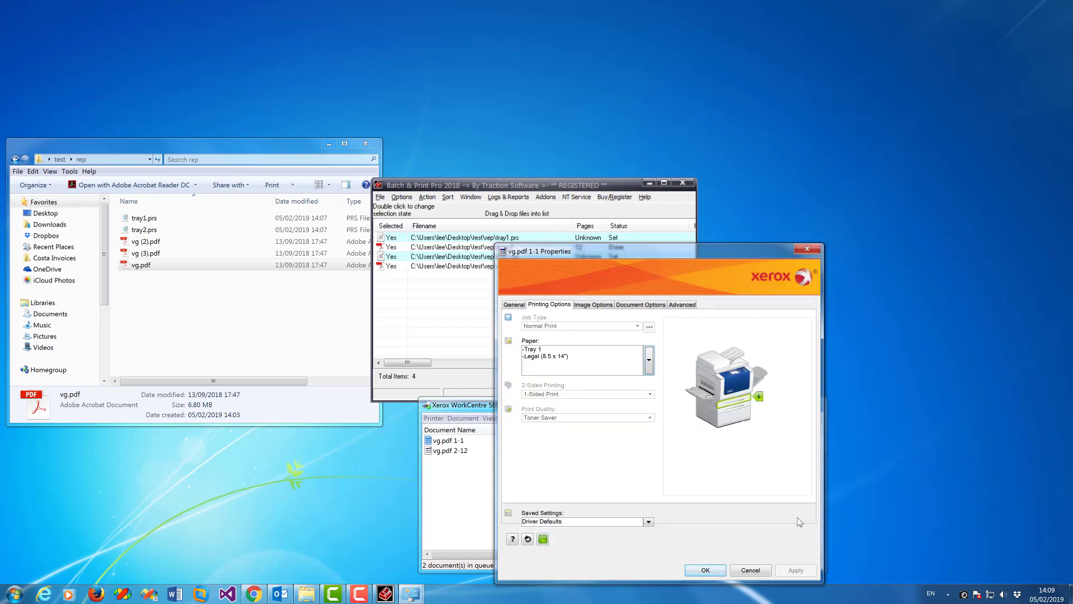
left_click(758, 575)
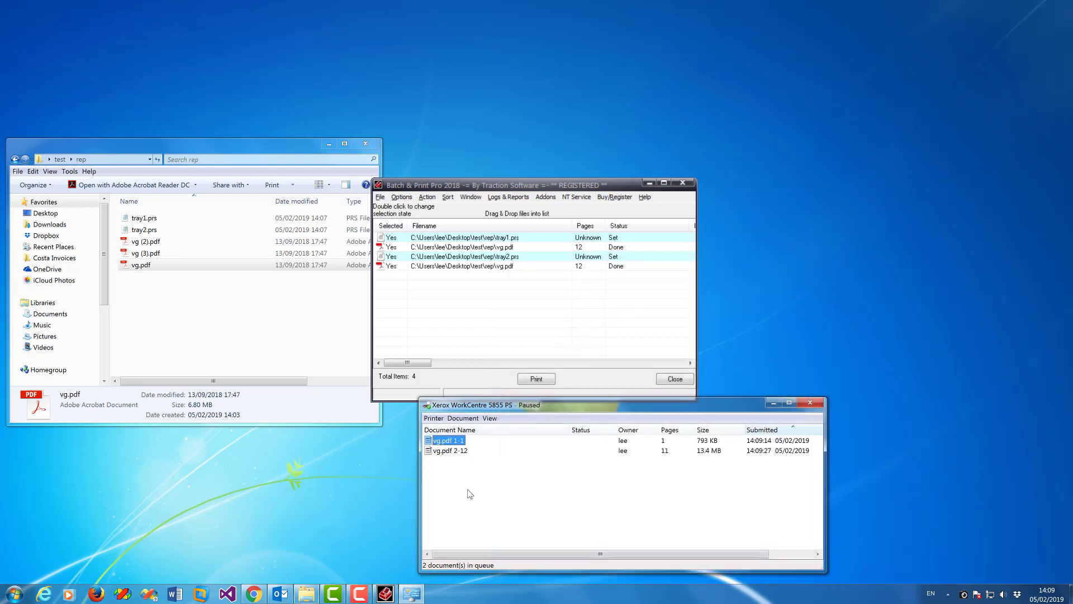
Check that the vg.pdf 2-12 job uses Tray 2, then cancel all queued documents
right_click(464, 456)
left_click(489, 489)
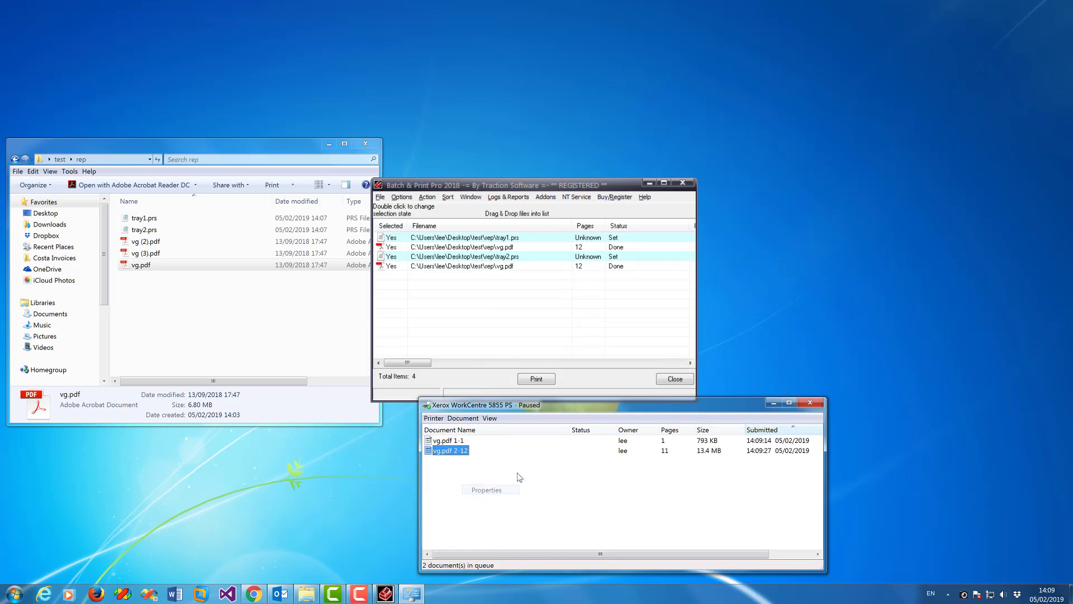
left_click(565, 304)
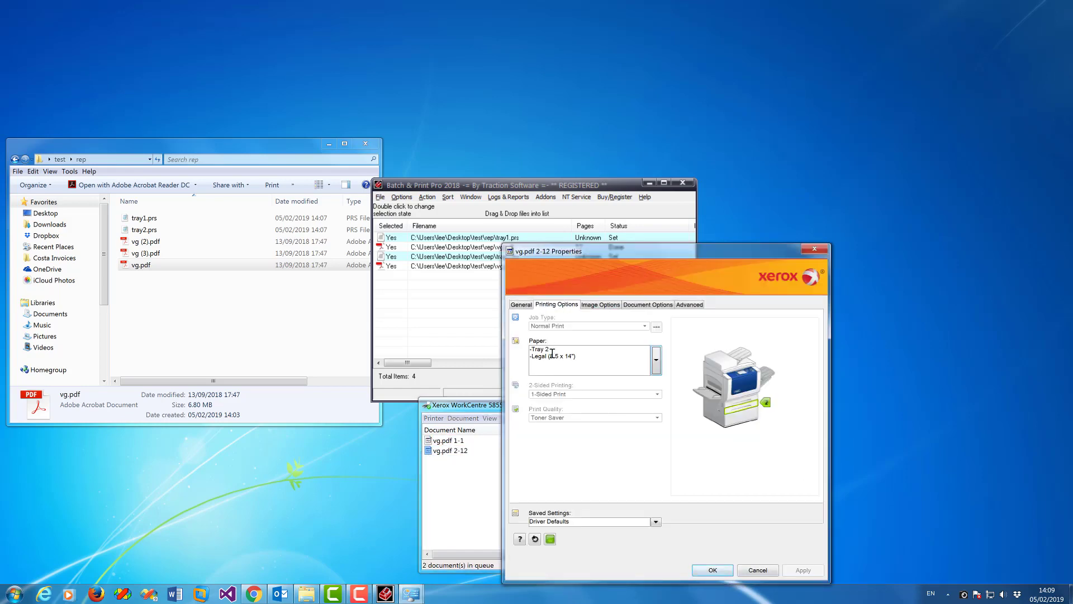
left_click(758, 570)
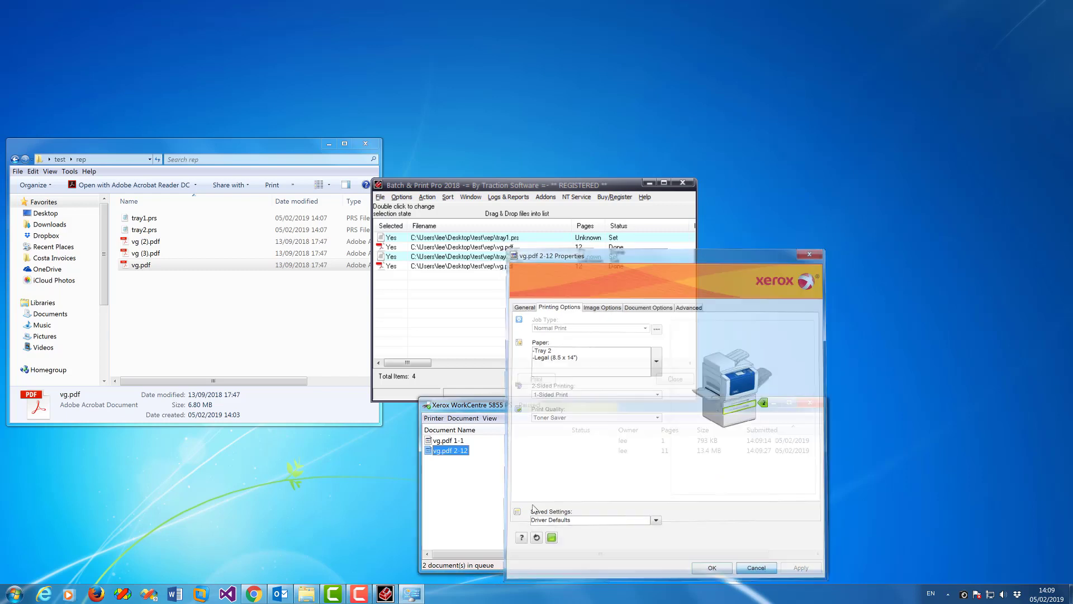
key("Delete")
key("Return")
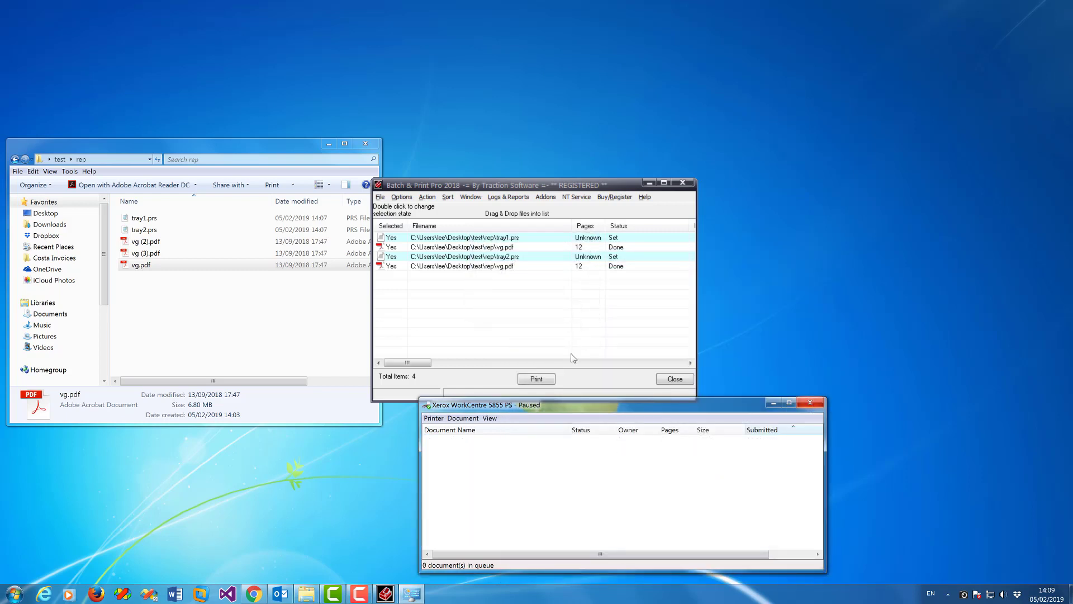
Mark both vg.pdf rows as files for replication and enter the replication options
left_click(534, 323)
left_click(511, 247)
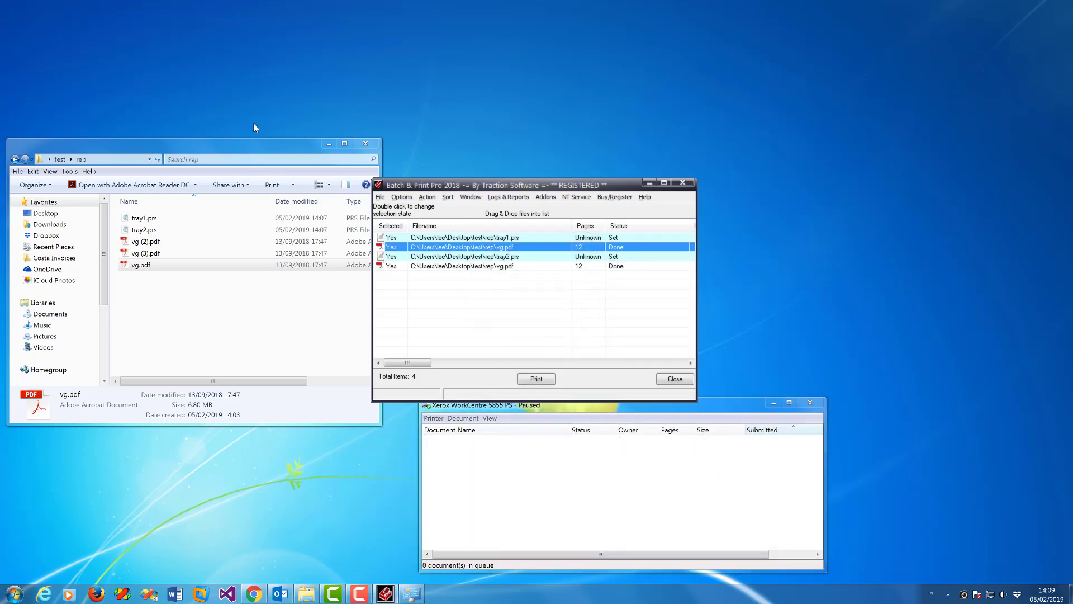
left_click(510, 266, "ctrl")
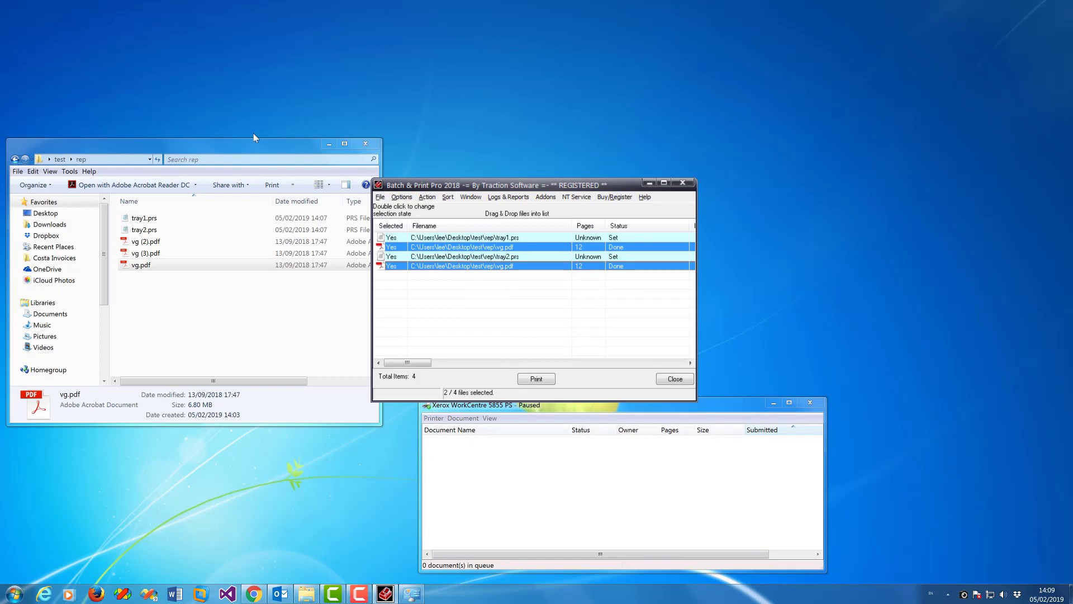
left_click(428, 196)
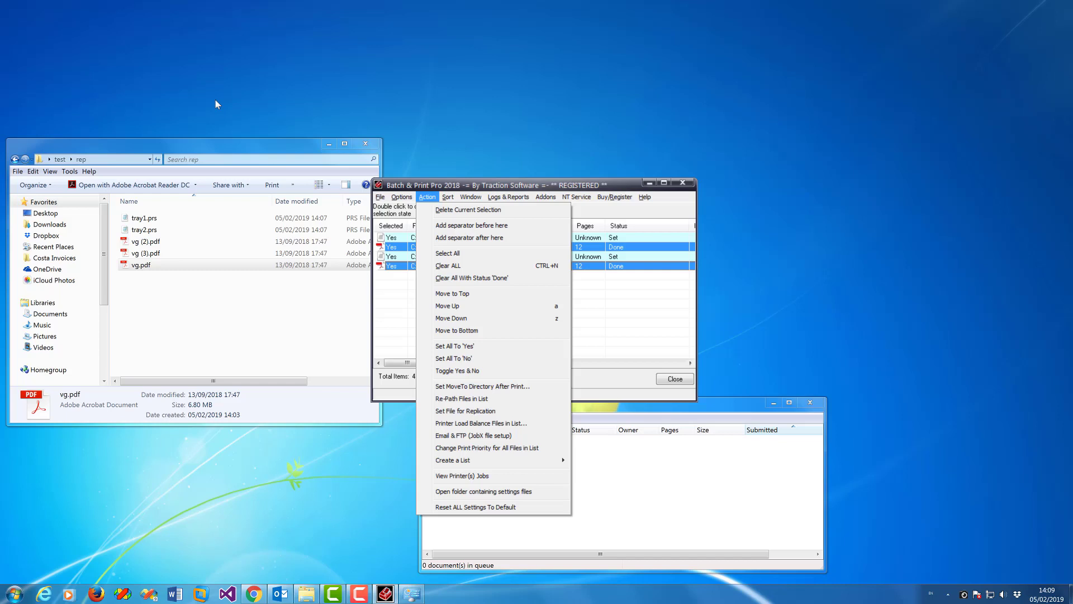
left_click(496, 416)
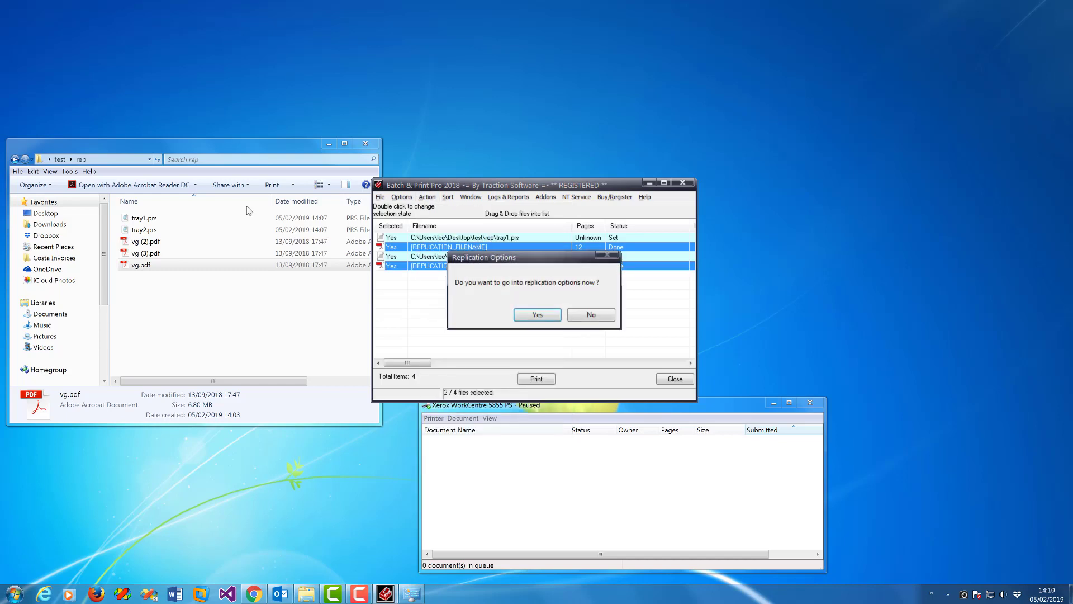
left_click(538, 315)
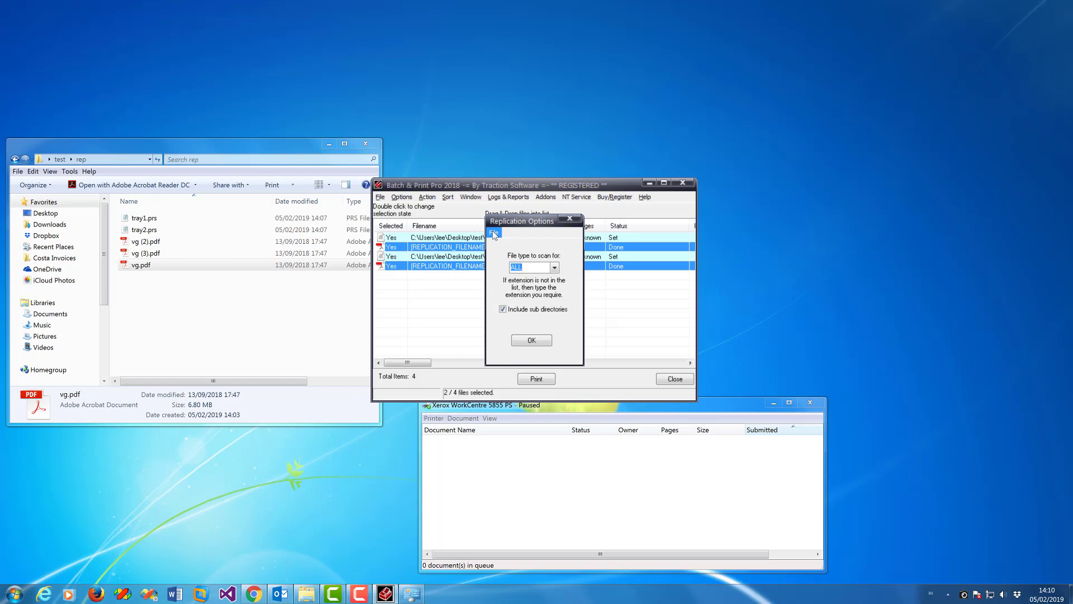
Save the replication settings as setup.repl
left_click(494, 234)
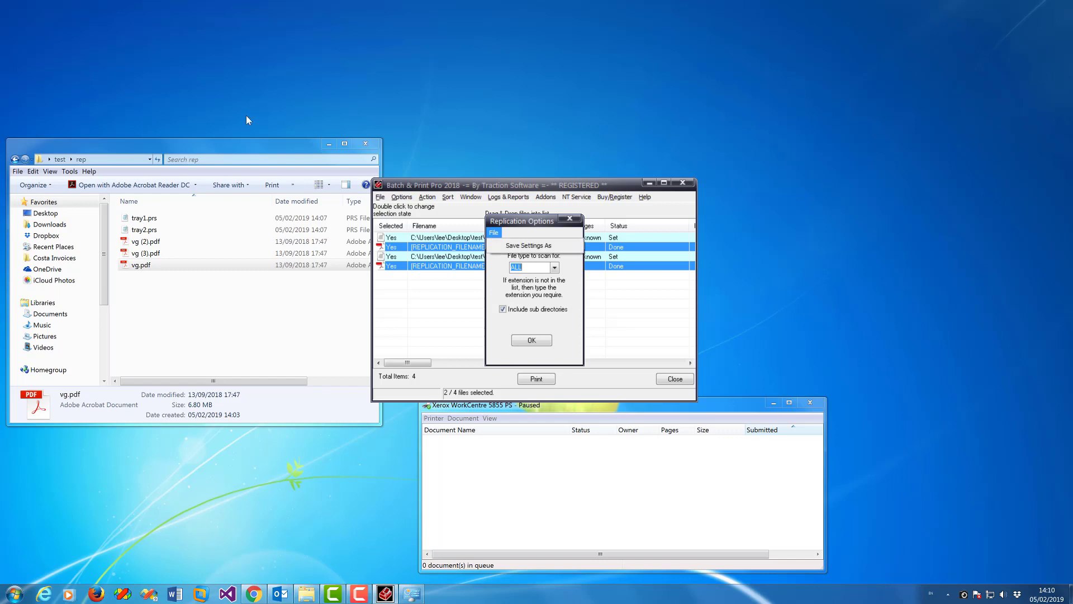
left_click(528, 245)
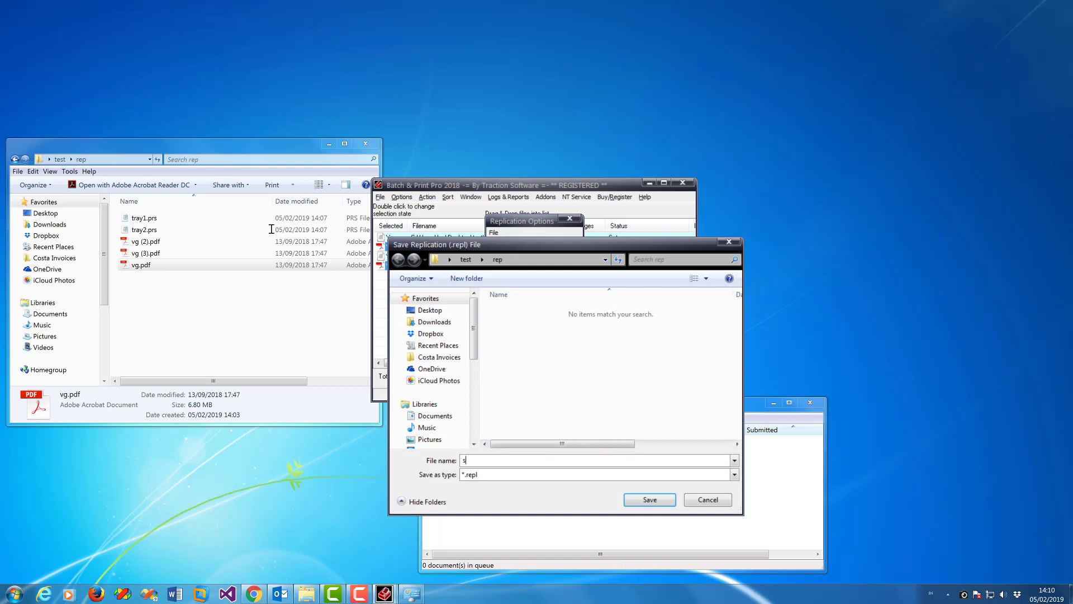
type("setup")
left_click(650, 501)
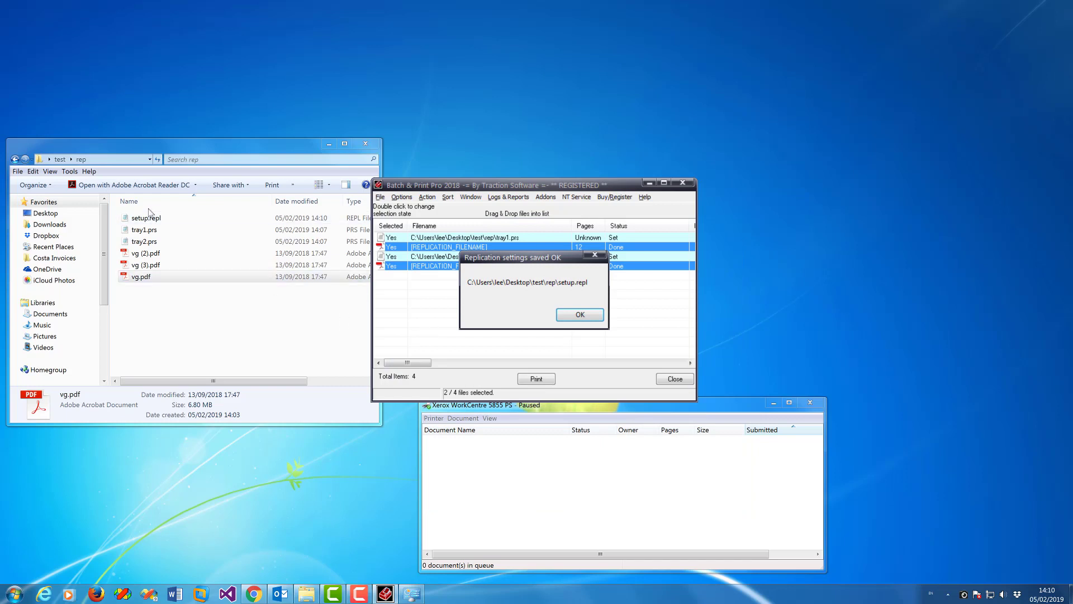
left_click(601, 314)
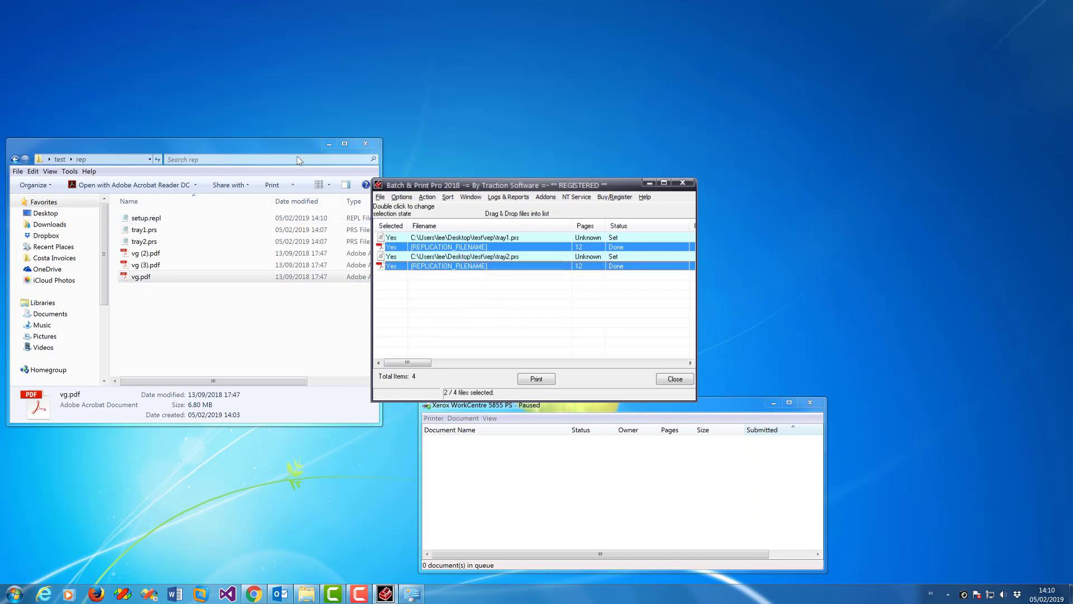
right_click(509, 248)
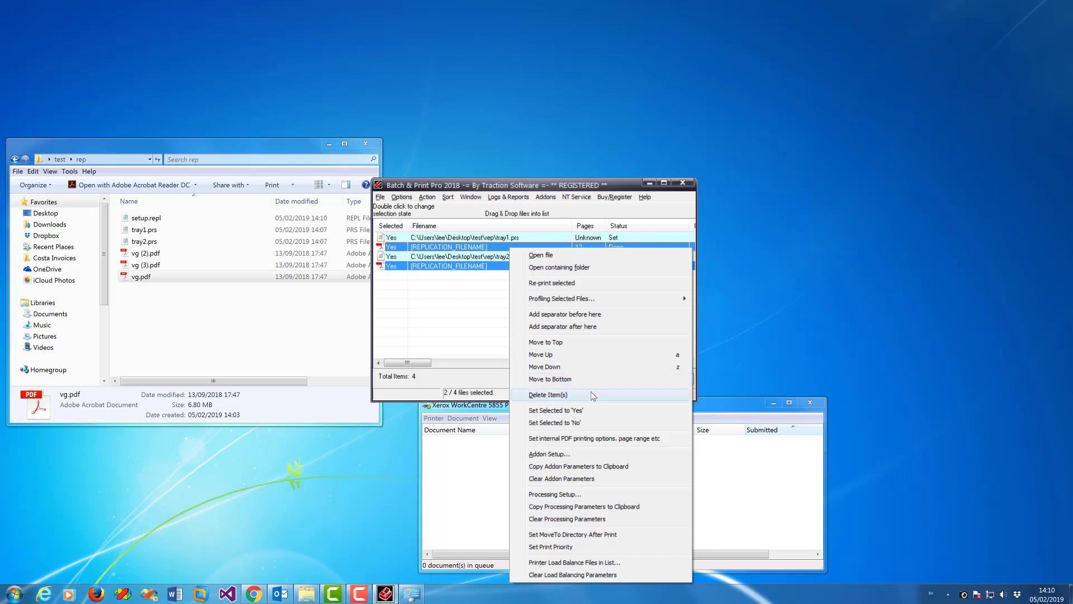
Set the replication options to scan only PDF files, without sub directories
left_click(428, 199)
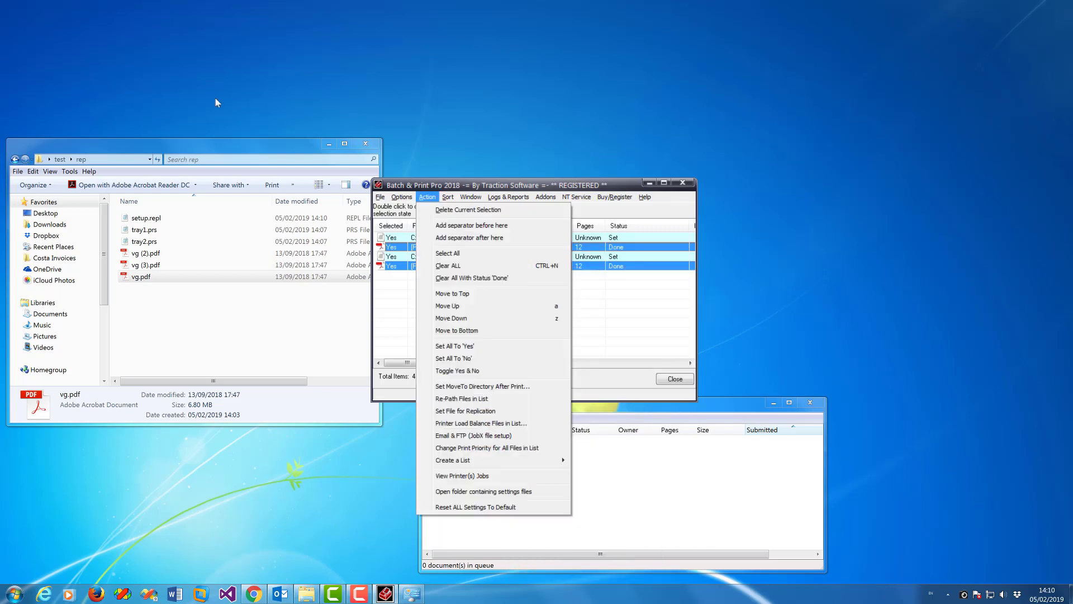
left_click(490, 412)
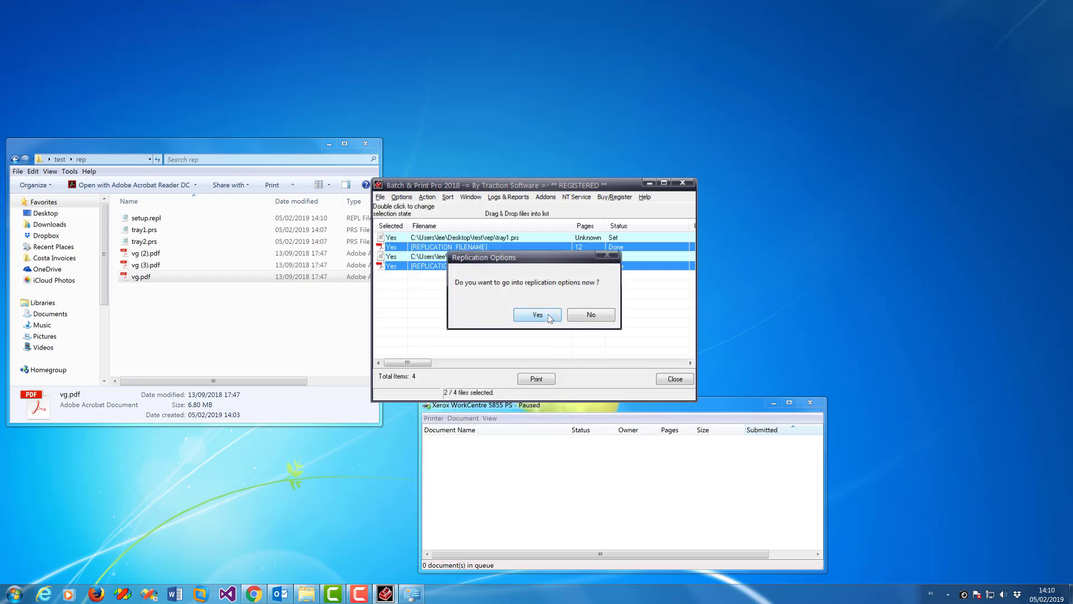
left_click(548, 317)
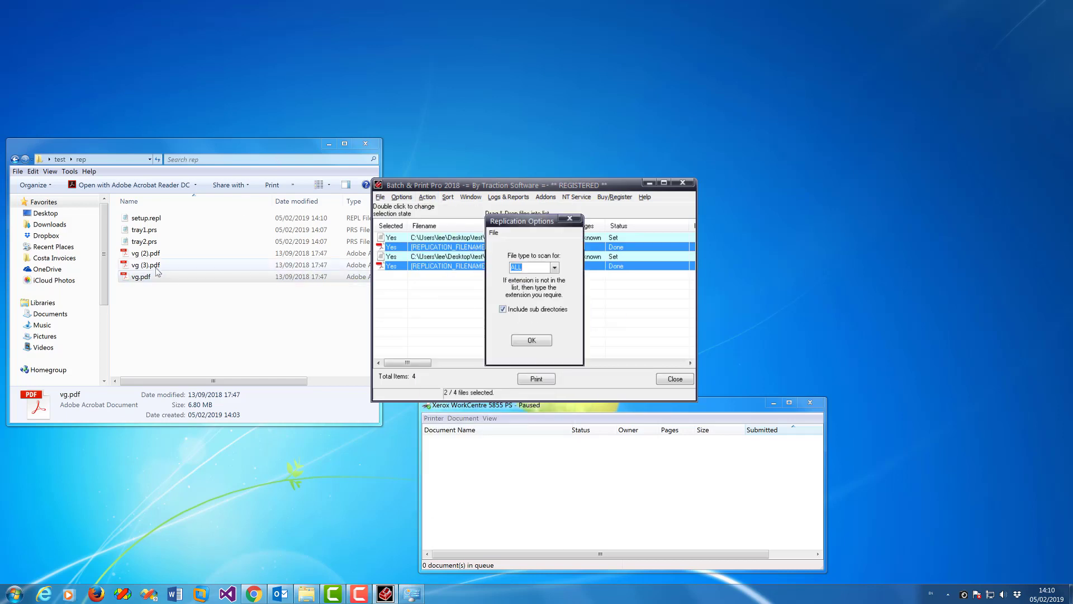
left_click(555, 268)
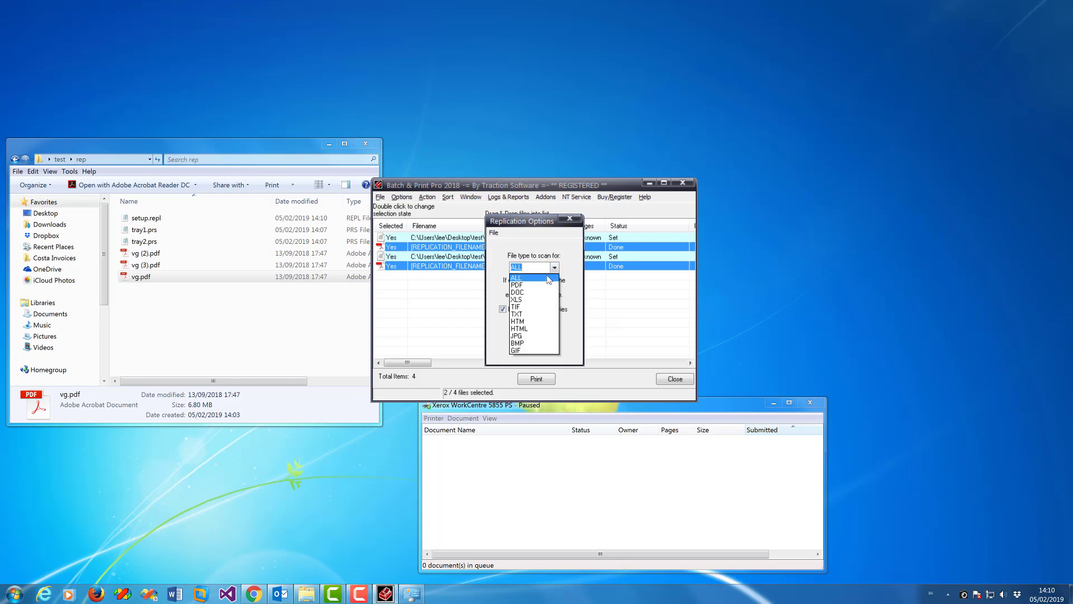
left_click(549, 286)
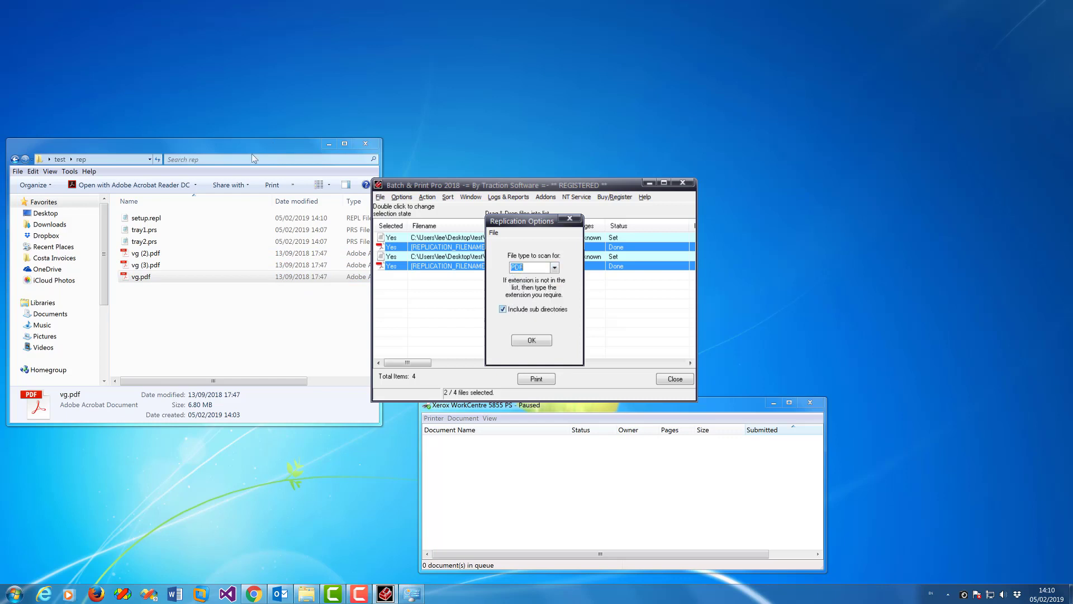
left_click(502, 309)
left_click(542, 342)
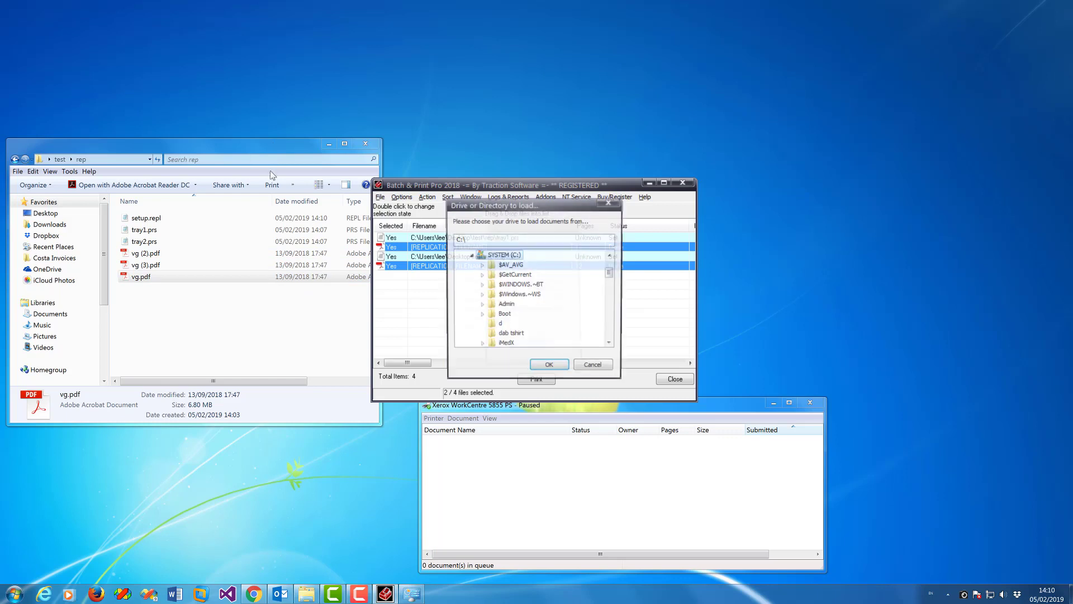
Replicate the list using PDFs from the rep folder path, then clear the template items
left_click(111, 159)
key("ctrl+c")
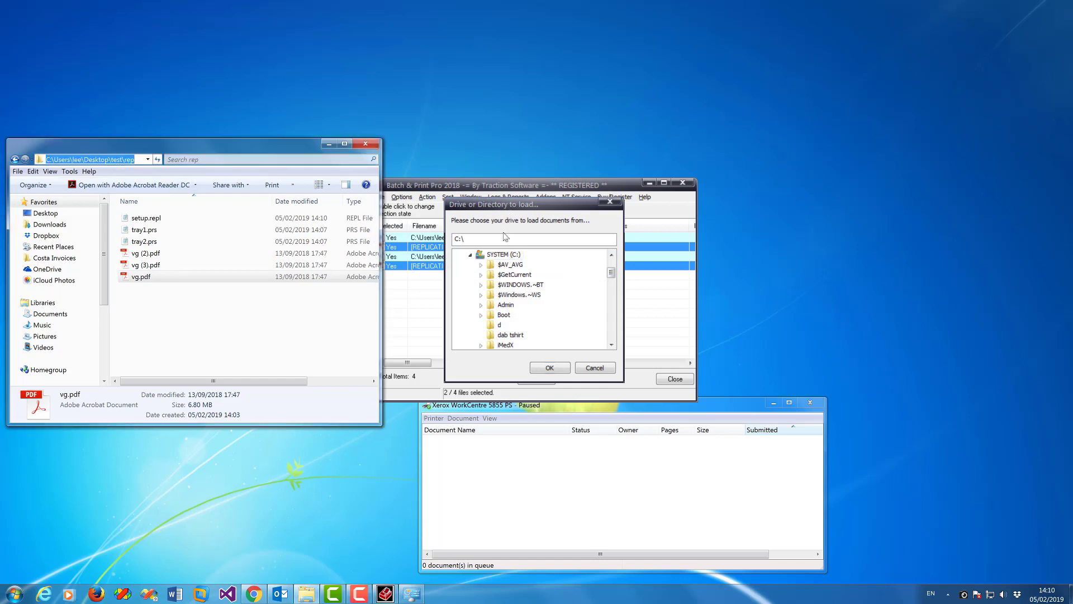
left_click(505, 239)
key("ctrl+v")
left_click(555, 369)
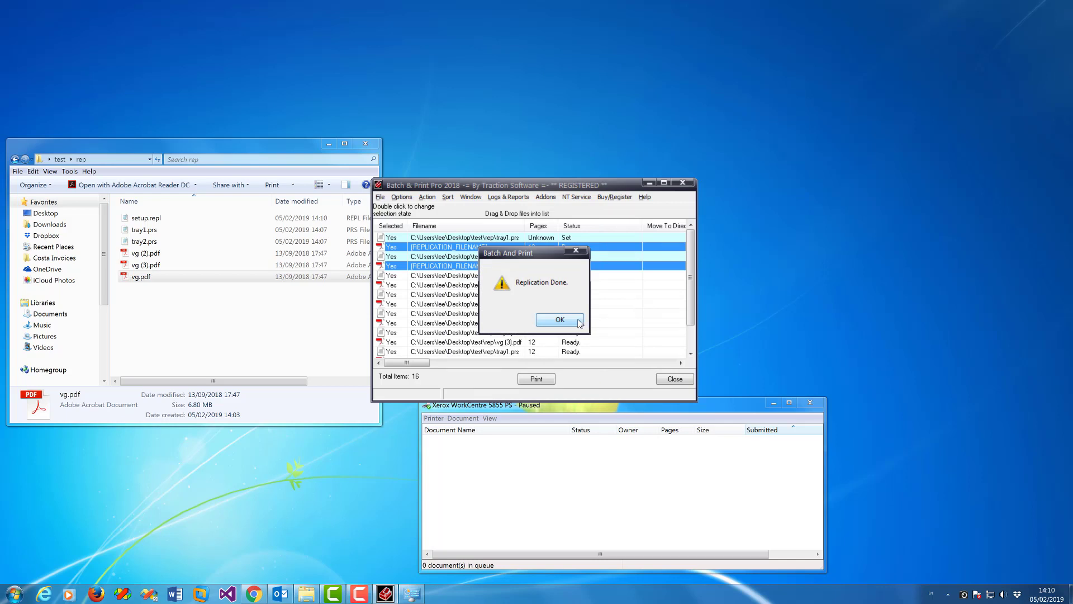
left_click(574, 323)
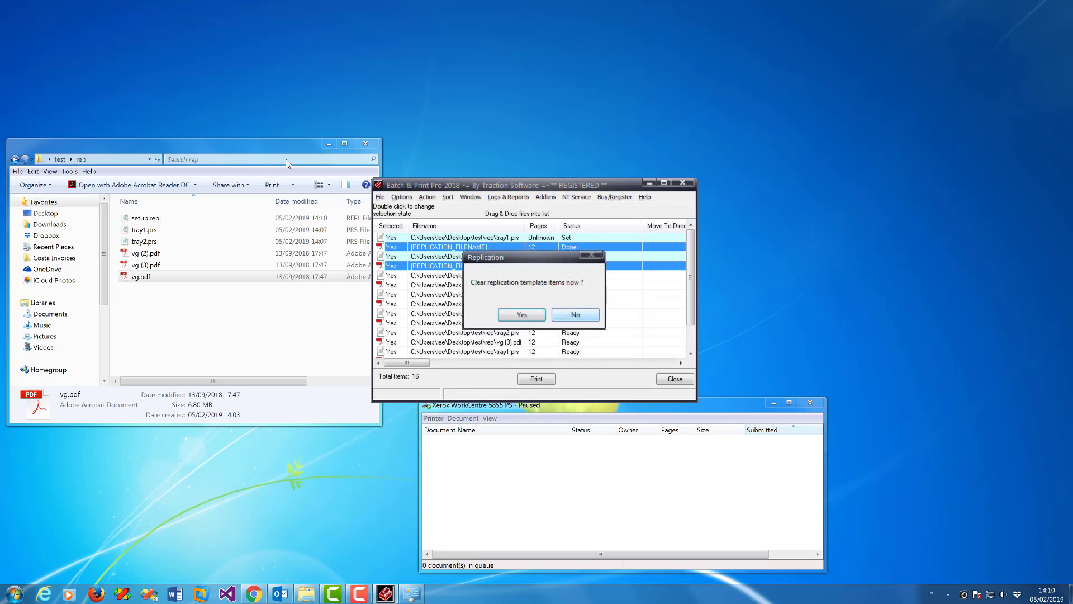
key("Return")
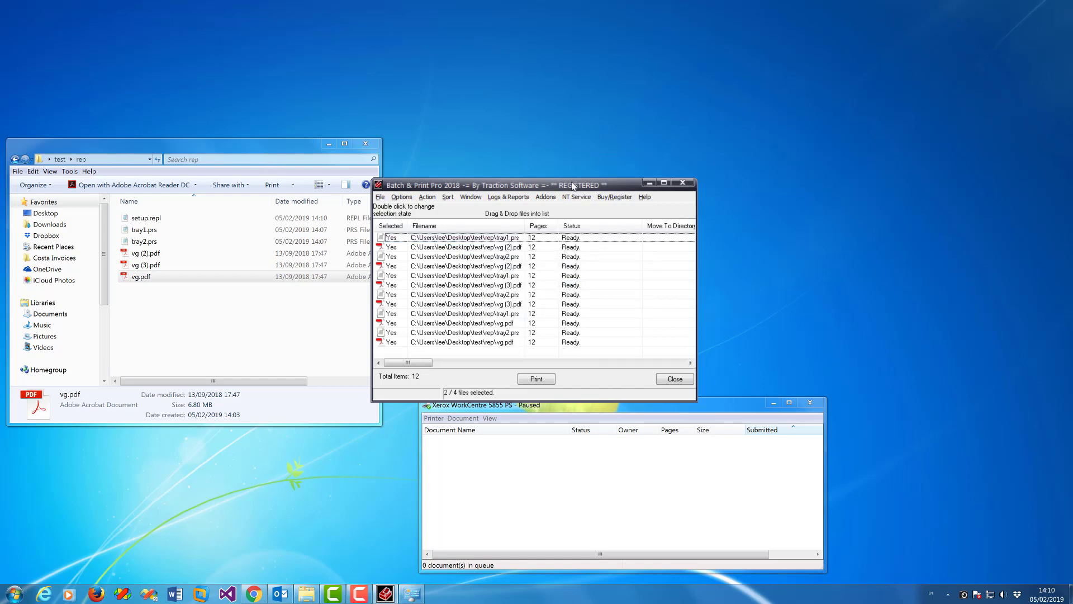
Enlarge the batch window, widen the Filename column, and review the replicated tray1.prs/PDF entries
left_click_drag(286, 90, 717, 143)
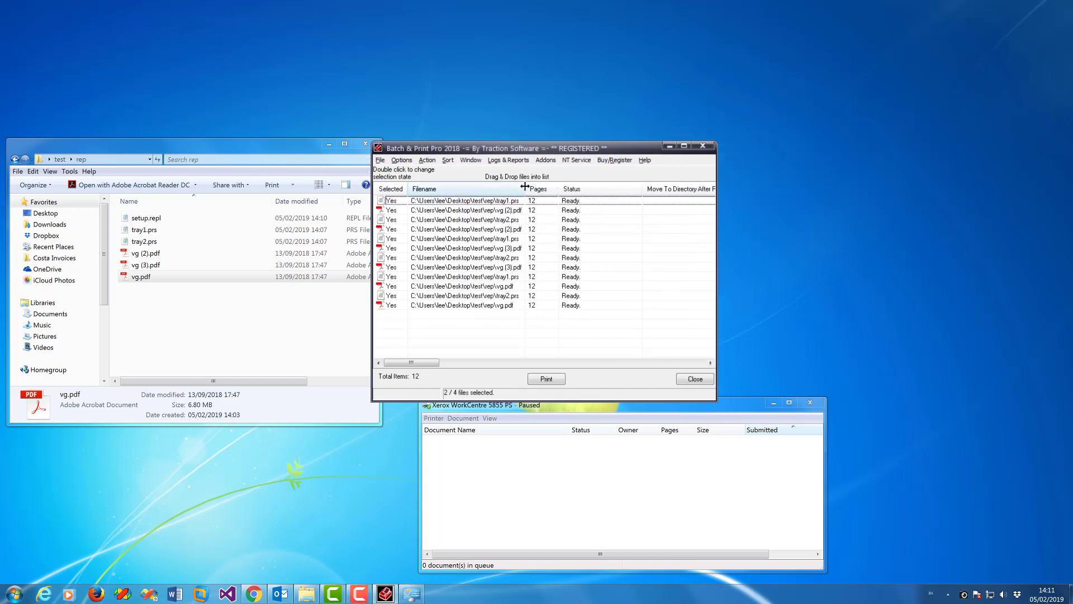
left_click_drag(526, 188, 545, 185)
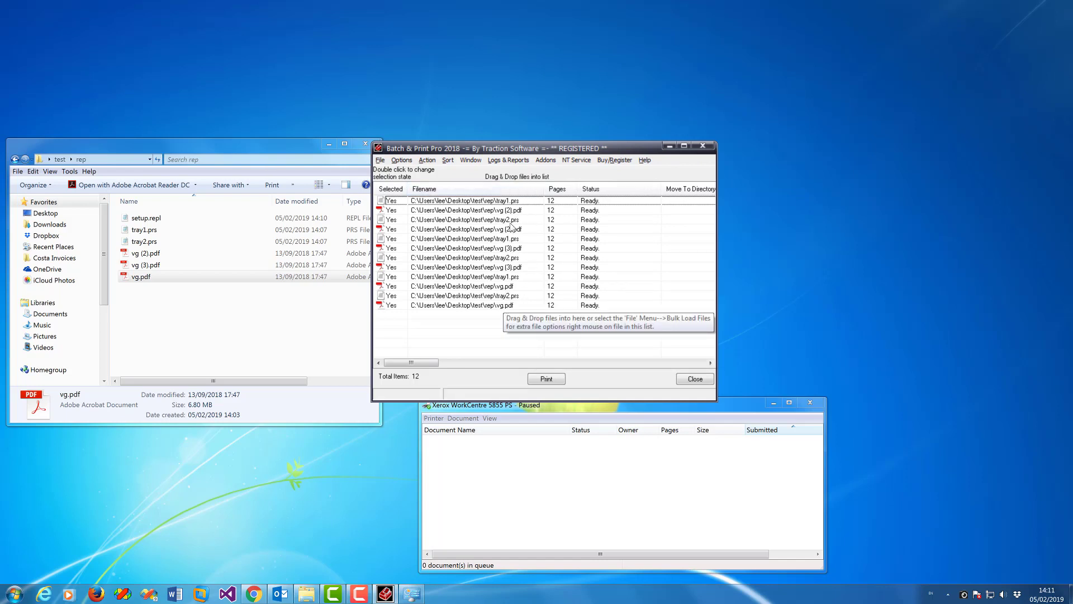
key("Down")
key("Down")
key("Down")
key("Down")
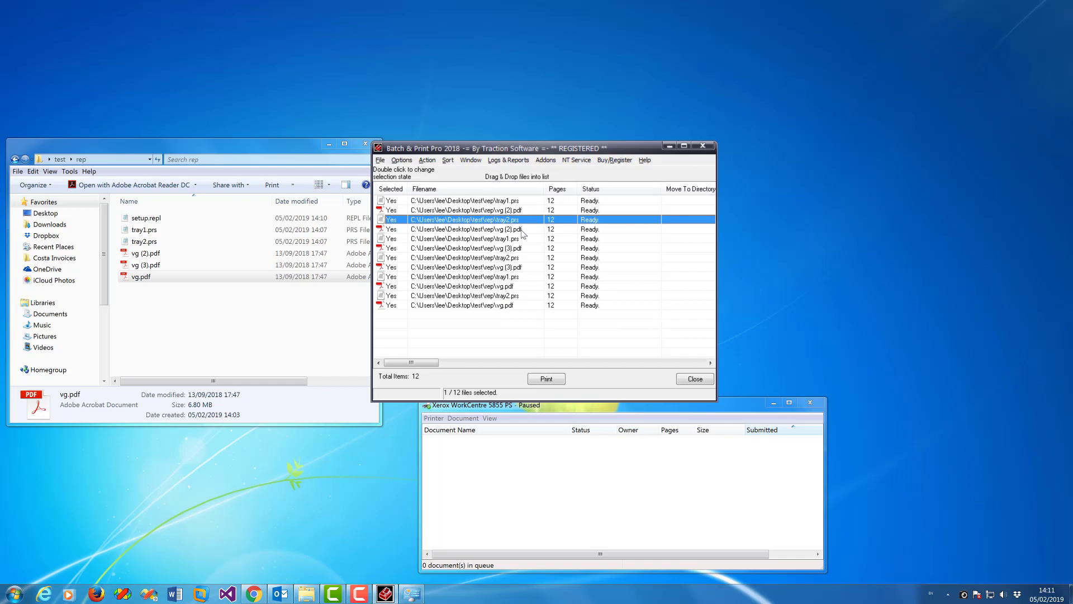
key("Down")
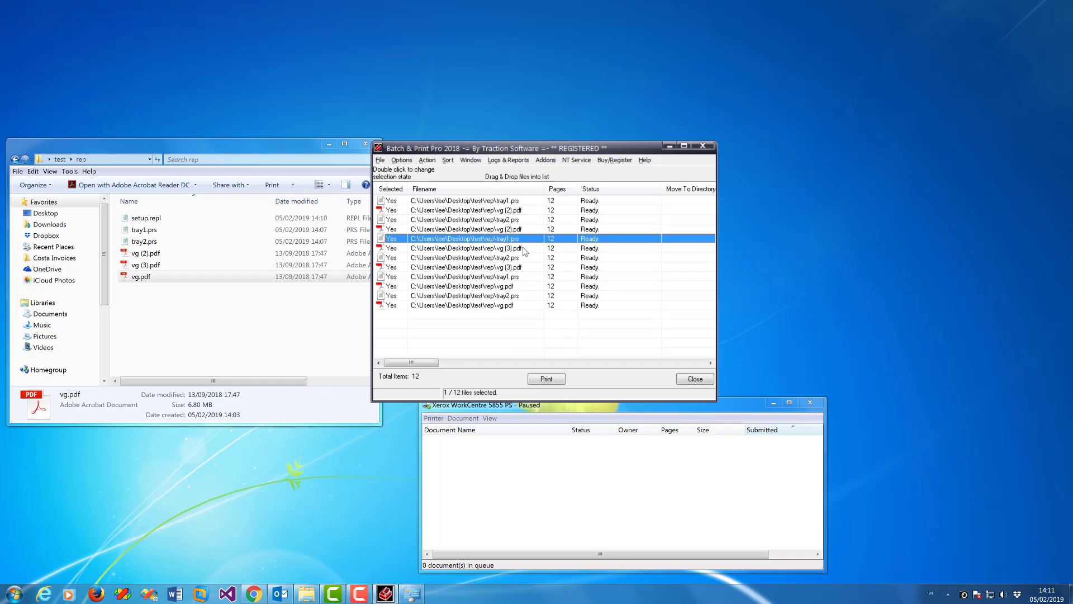
key("Down")
key("Down")
key("Down")
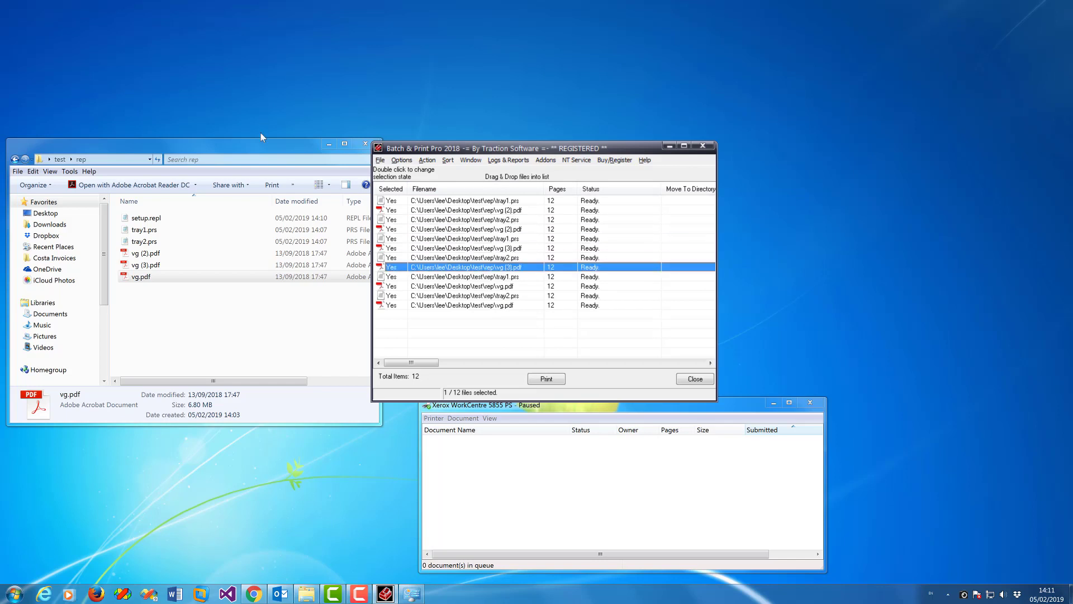
Select every entry in the batch list
left_click(531, 357)
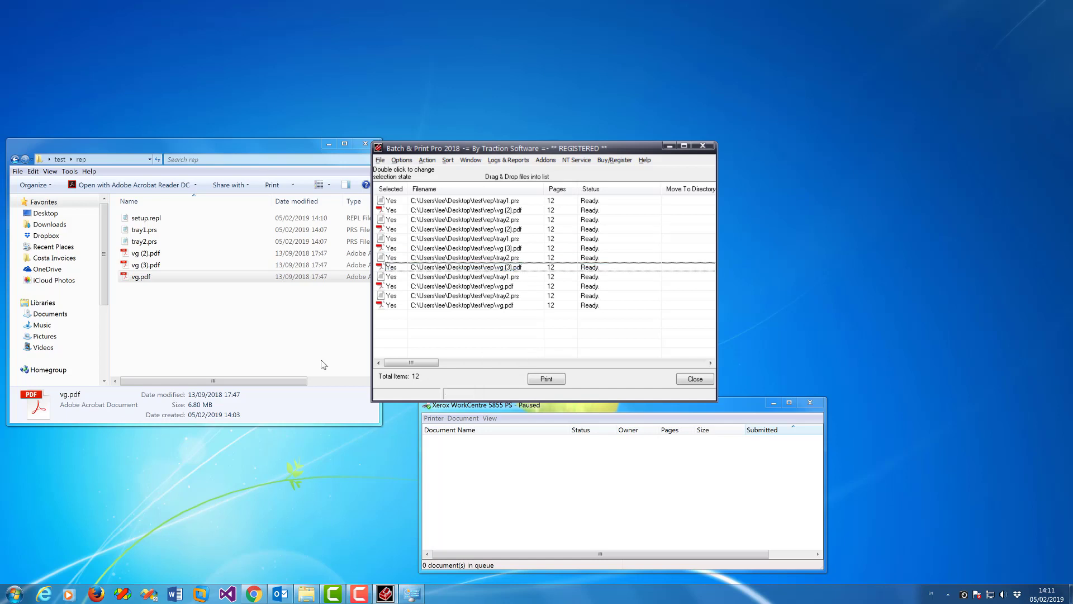
left_click(145, 280)
left_click(513, 306)
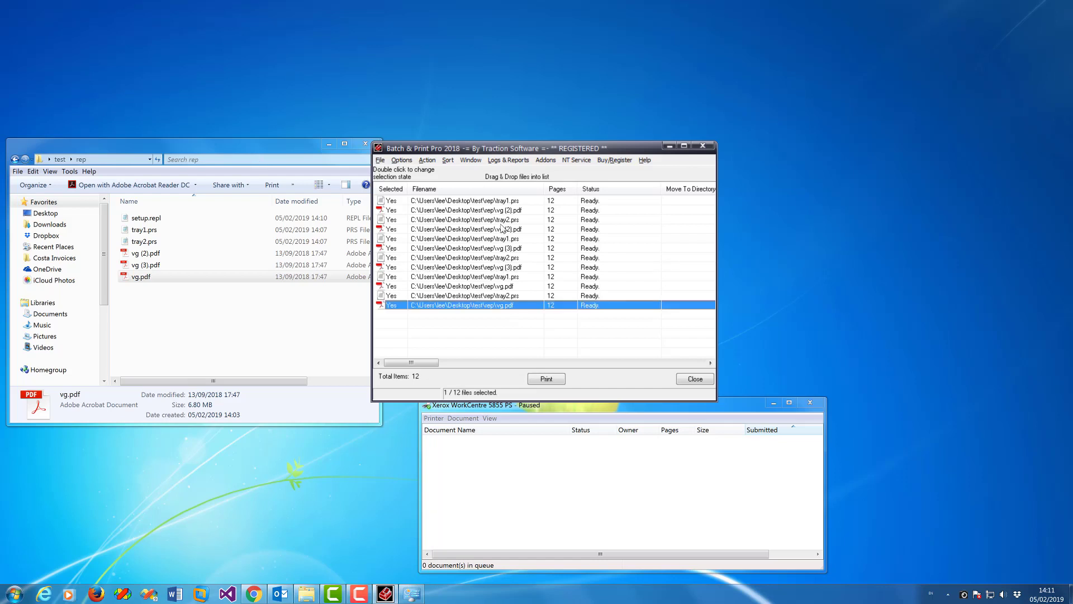
key("ctrl+a")
Clear the batch list, then open Directory Monitor Setup's Extra Options for the rep folder
key("Delete")
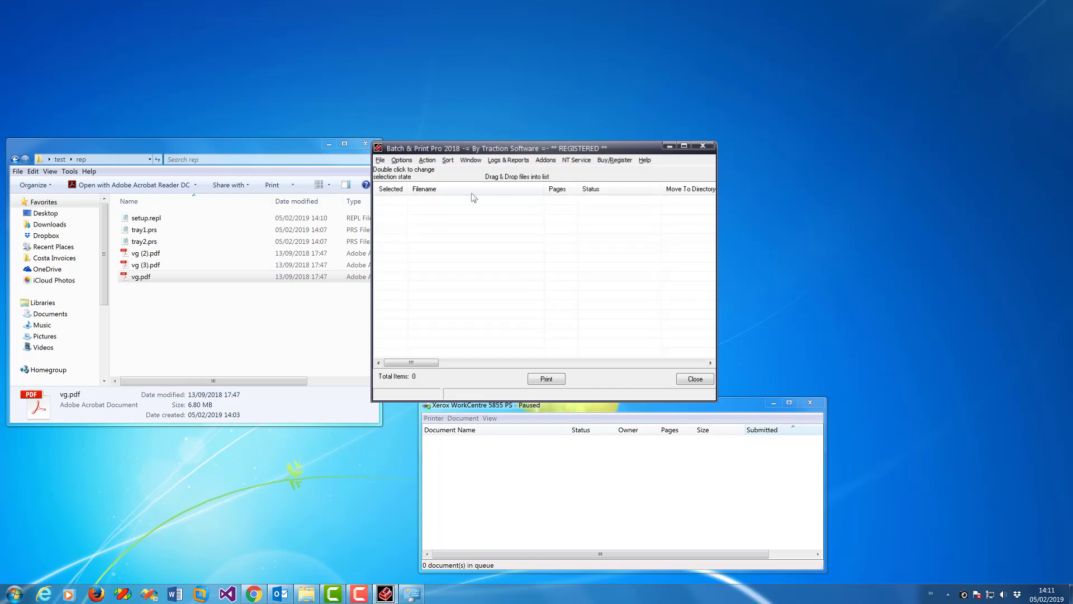
left_click(410, 160)
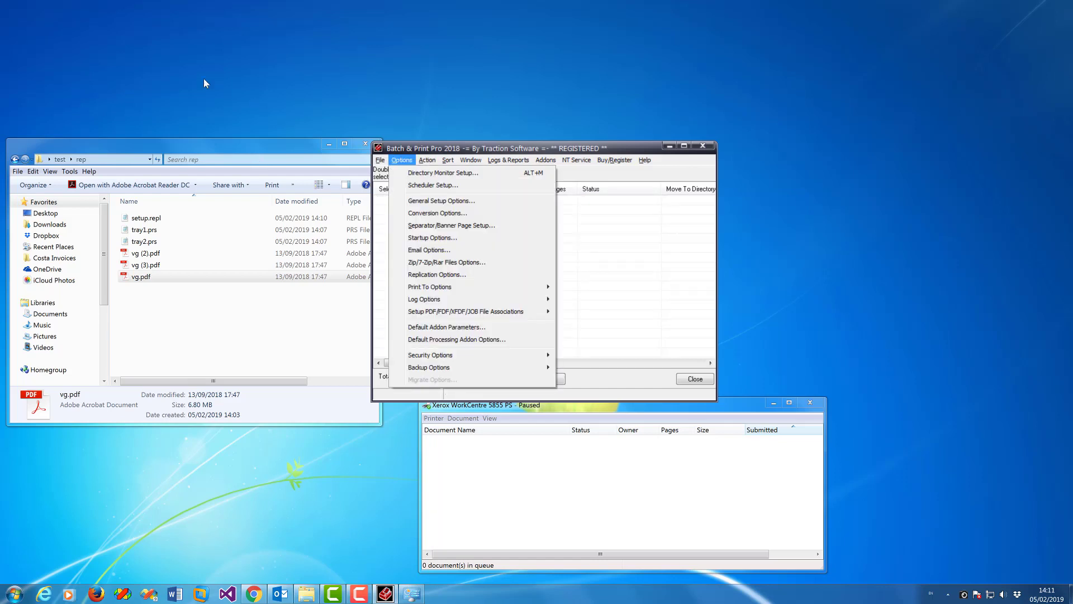
left_click(414, 173)
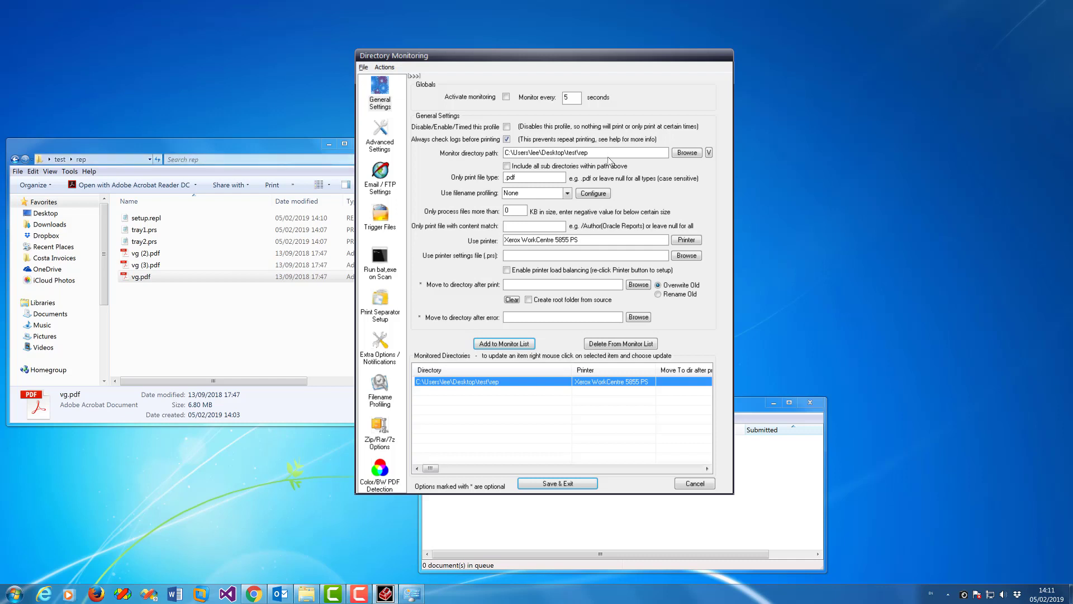
double_click(562, 152)
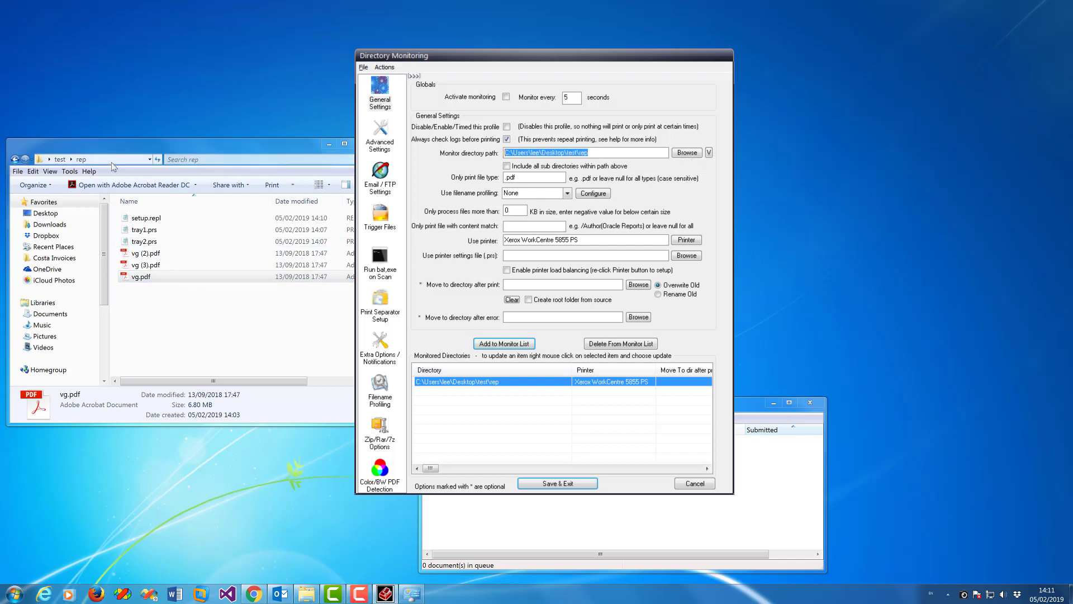
left_click(523, 178)
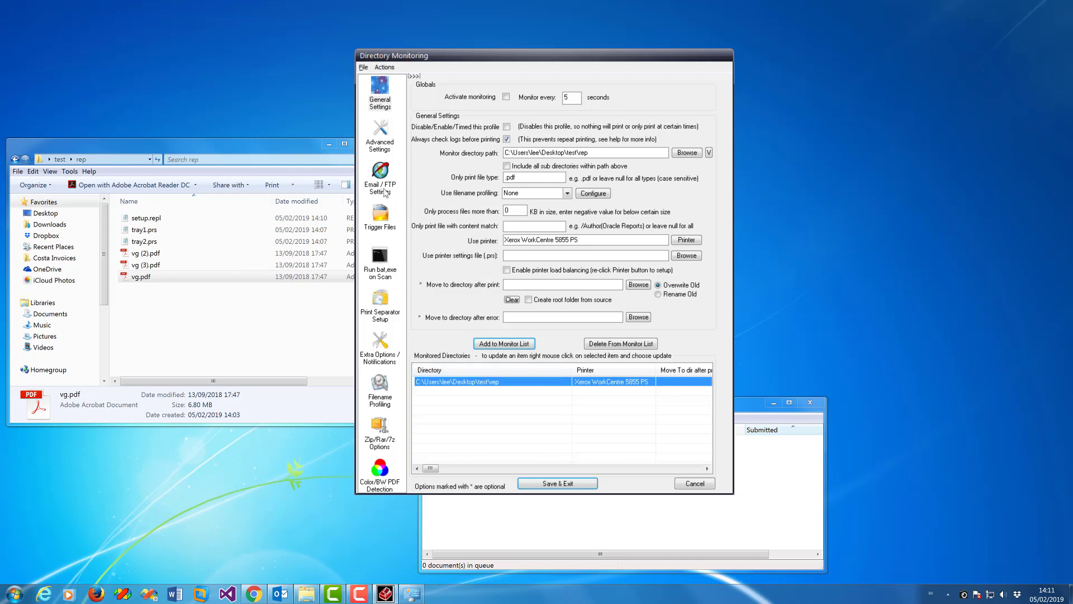
left_click(380, 350)
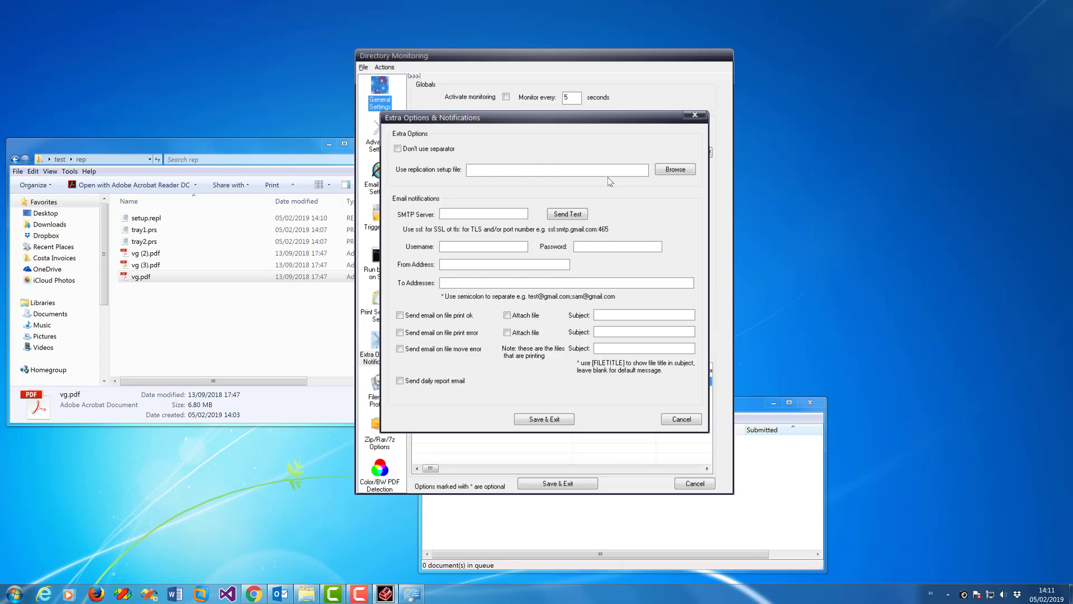
Choose setup.repl as the replication setup file and save the extra options
left_click(89, 159)
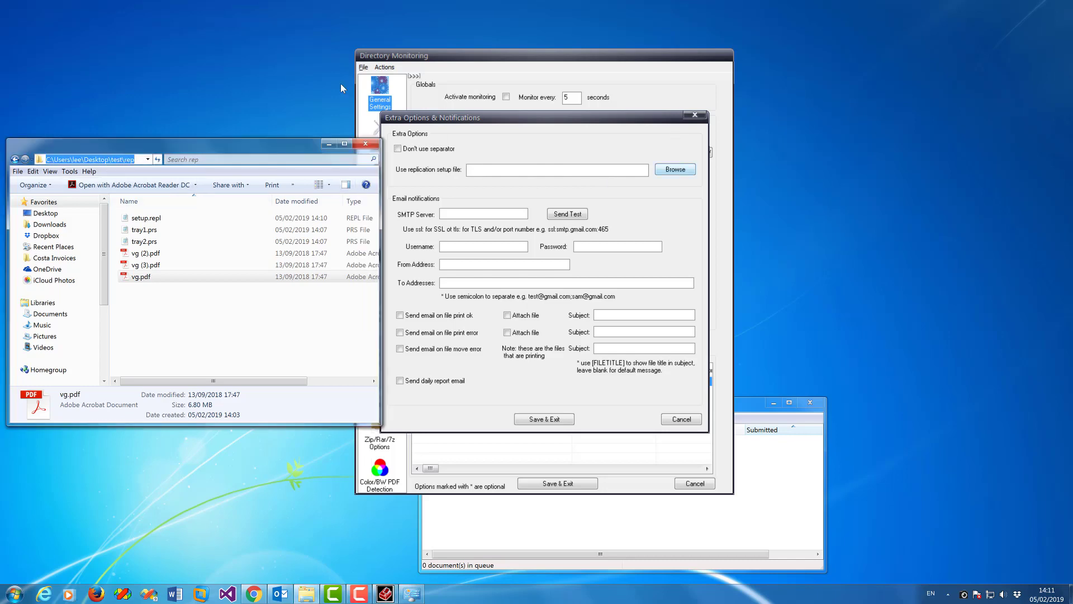
left_click(676, 169)
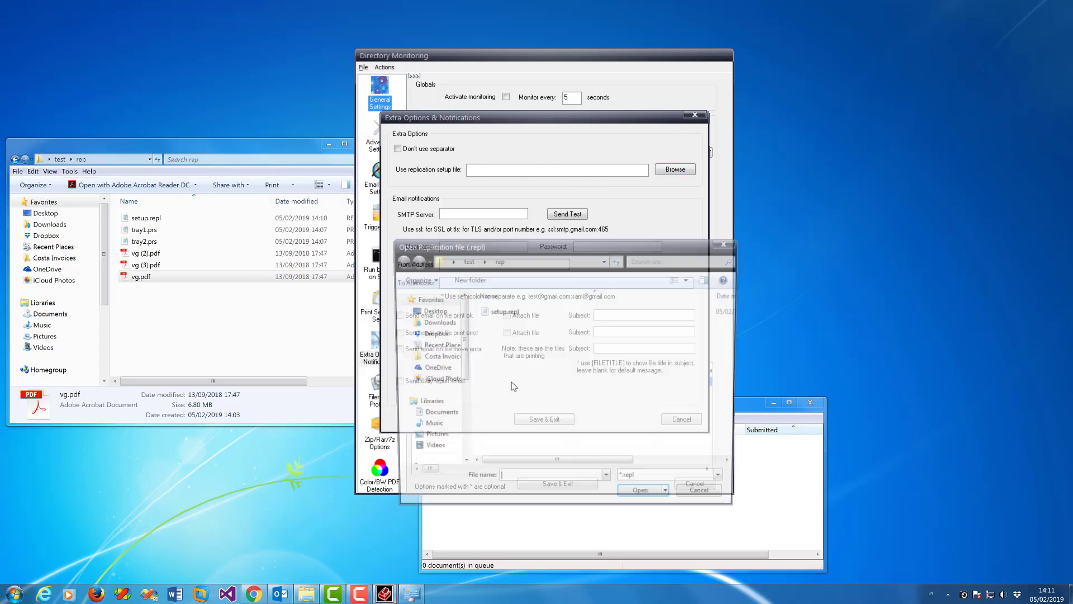
double_click(502, 314)
left_click(563, 420)
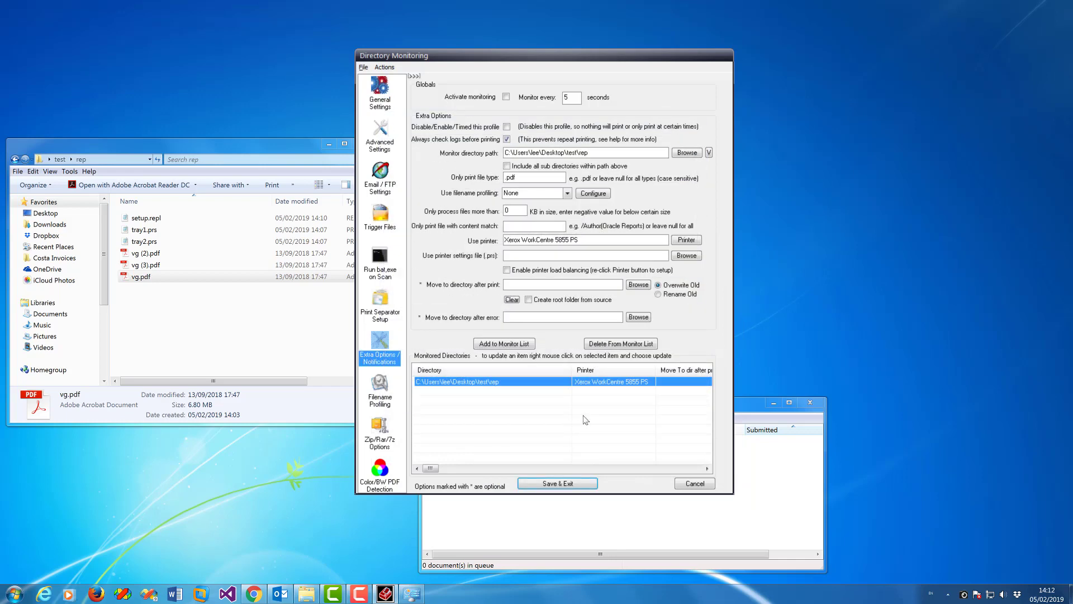
Select the rep folder entry in the Monitored Directories list
right_click(530, 386)
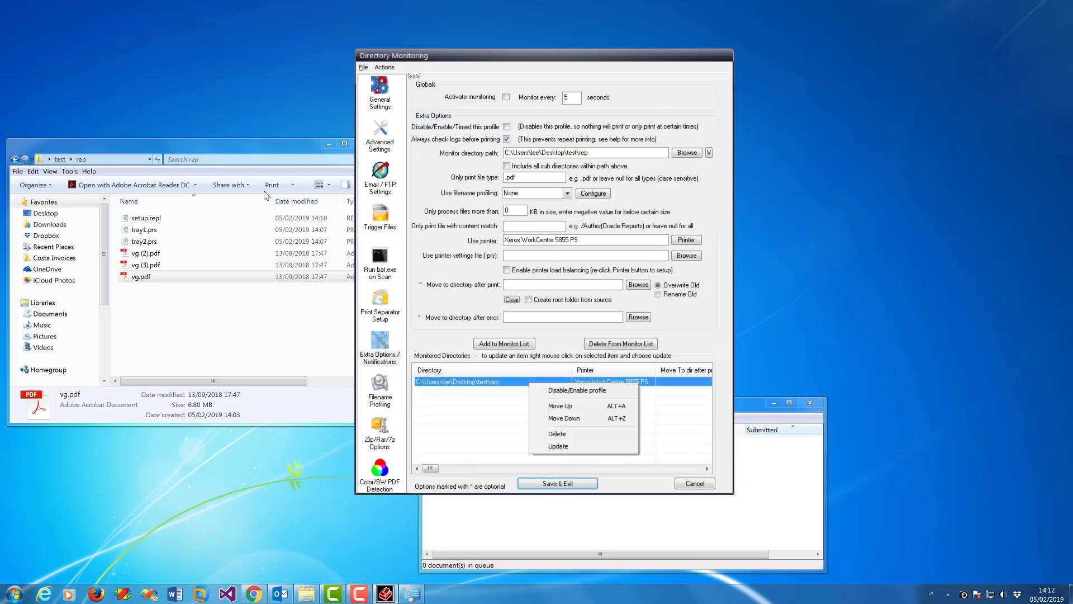
left_click(569, 448)
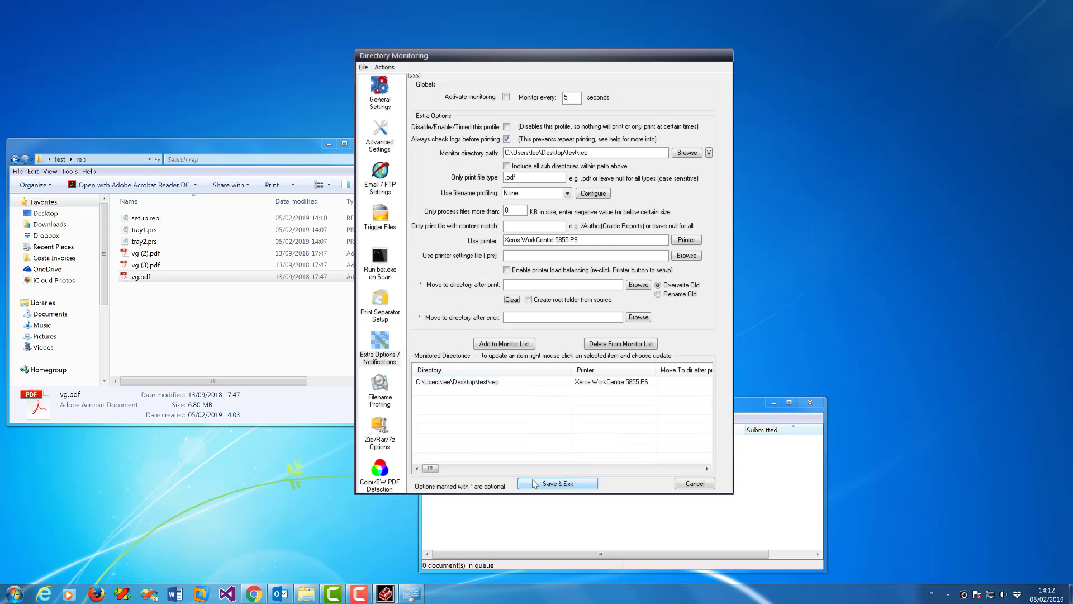
left_click(508, 384)
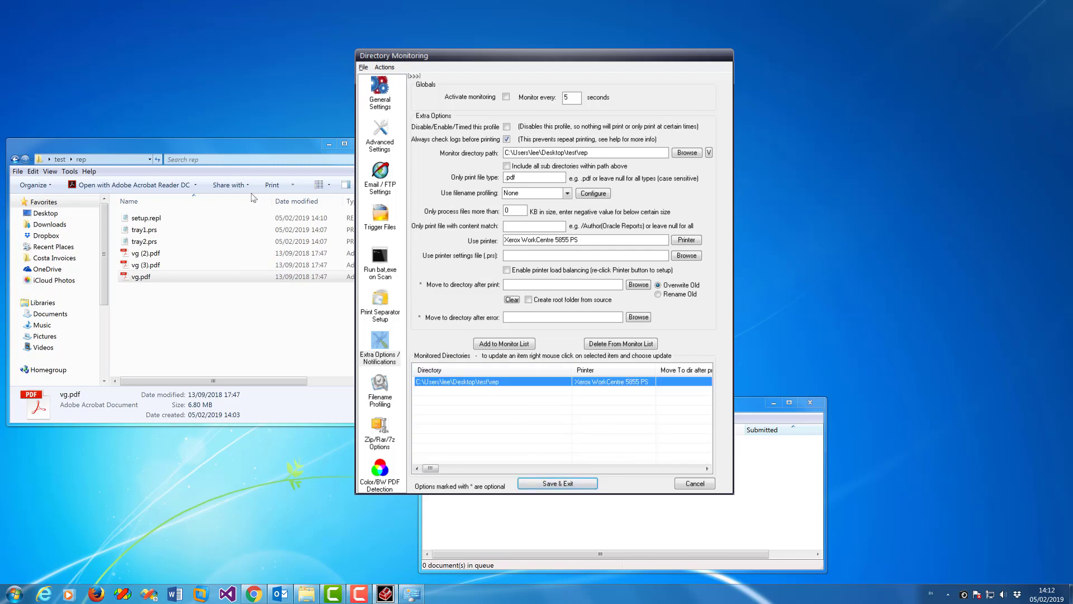
left_click(525, 414)
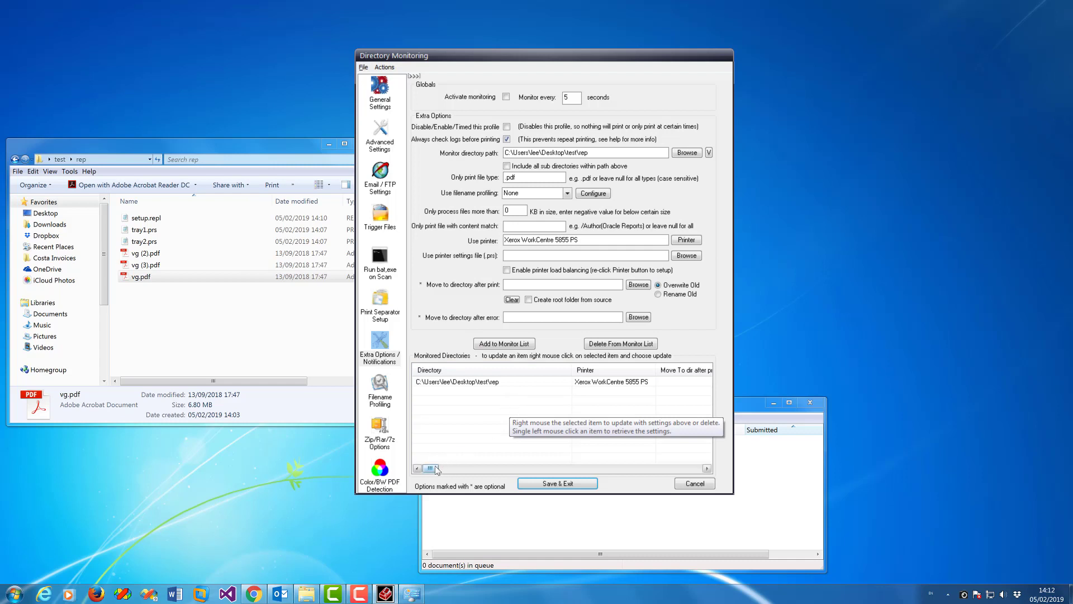
mouse_move(431, 469)
left_mouse_down()
mouse_move(490, 475)
mouse_move(421, 471)
left_mouse_up()
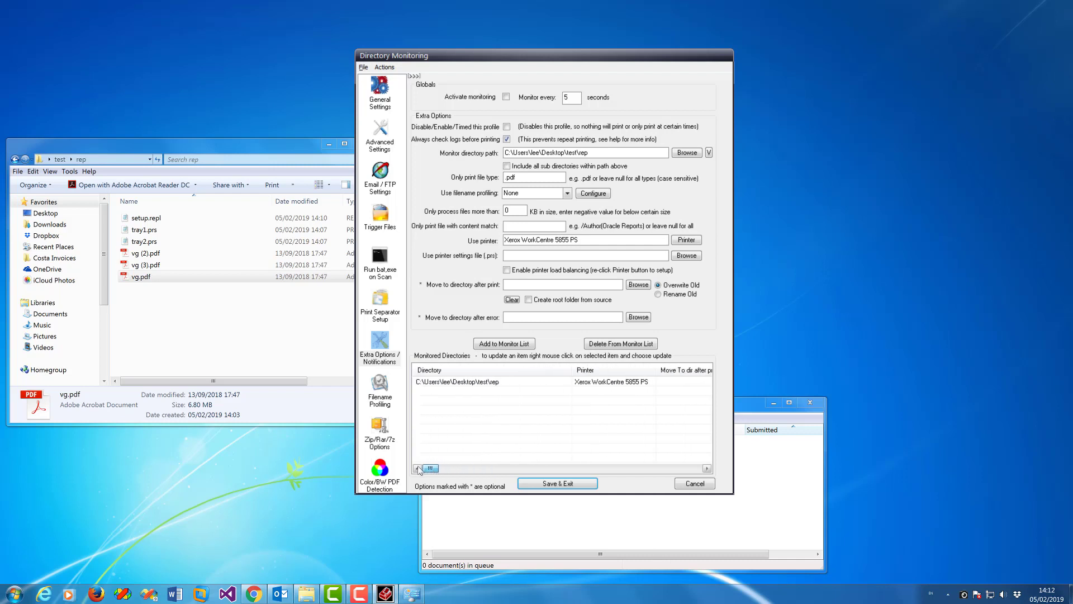
In Advanced Settings, delete all text from the addon settings field
left_click(380, 128)
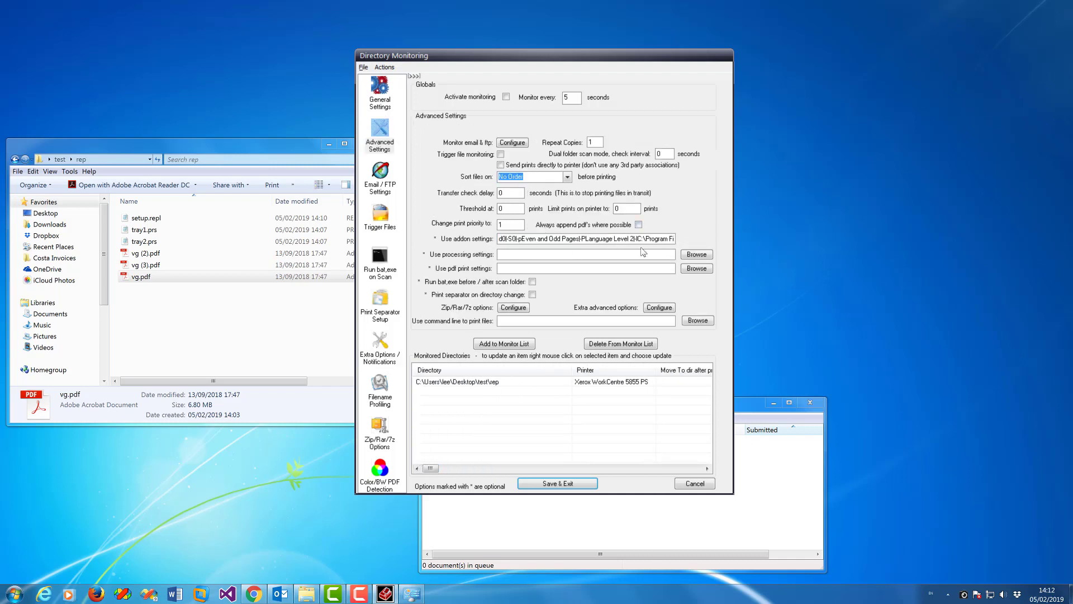
left_click_drag(598, 240, 499, 239)
key("BackSpace")
left_click_drag(647, 239, 499, 239)
key("BackSpace")
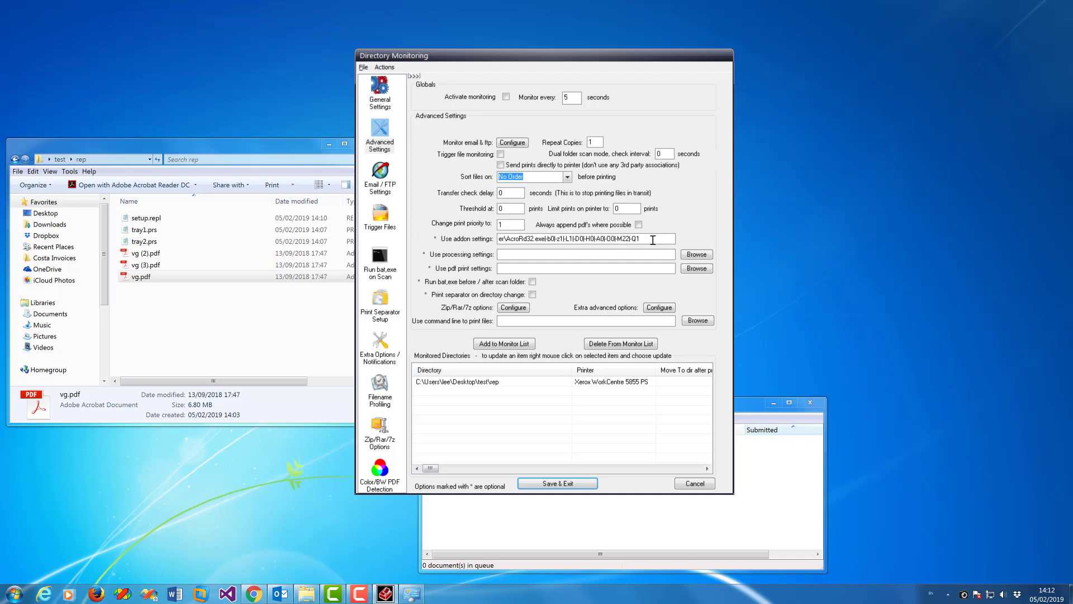
left_click_drag(652, 239, 499, 239)
key("BackSpace")
Update the rep entry and widen the Replication File column to show setup.repl
left_click(539, 384)
right_click(537, 382)
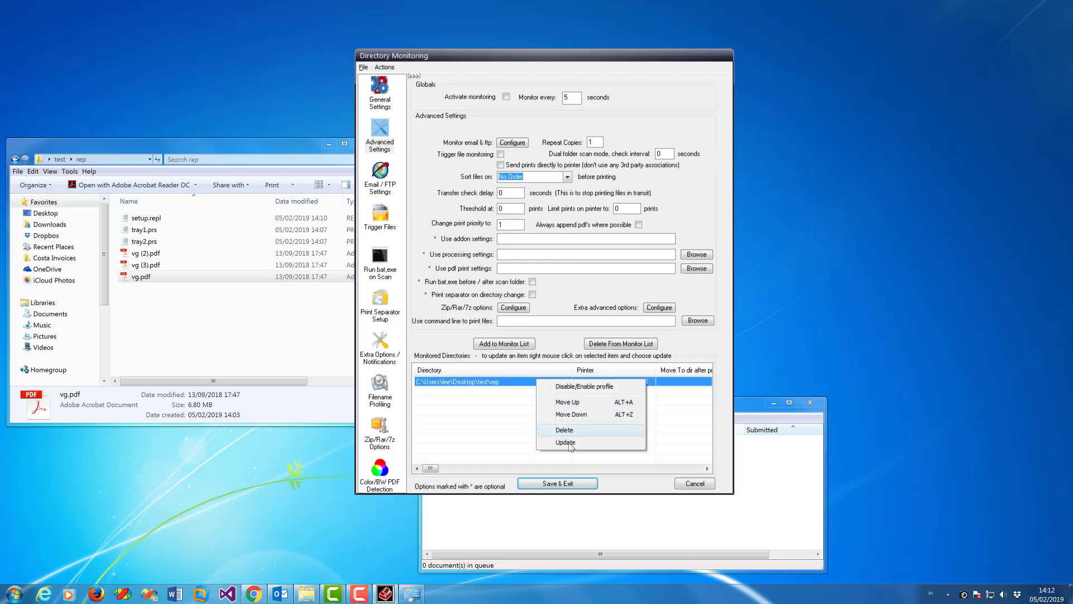
left_click(511, 384)
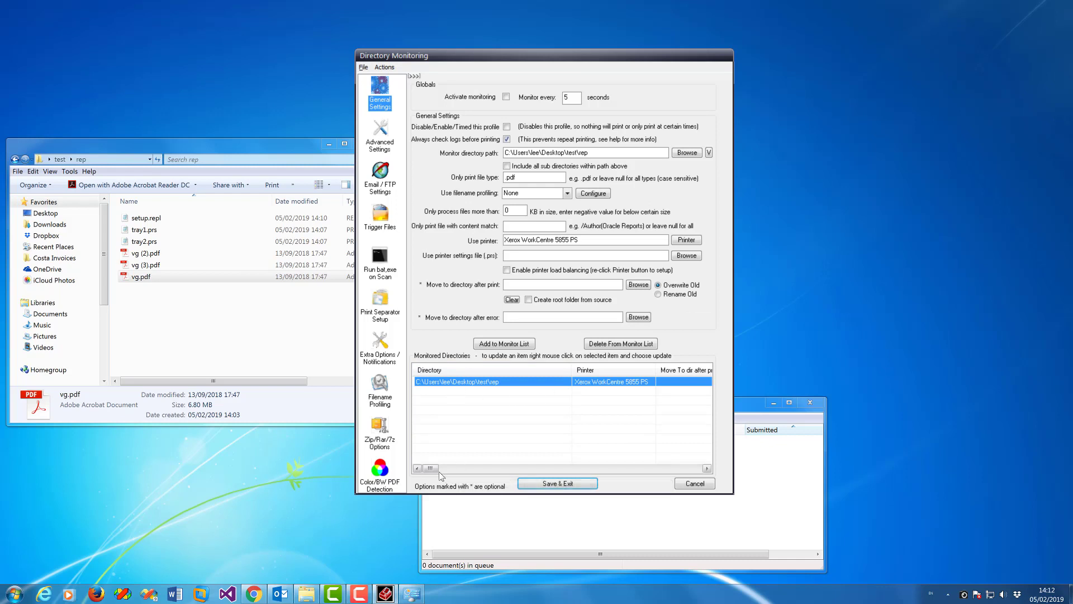
left_click_drag(433, 468, 619, 483)
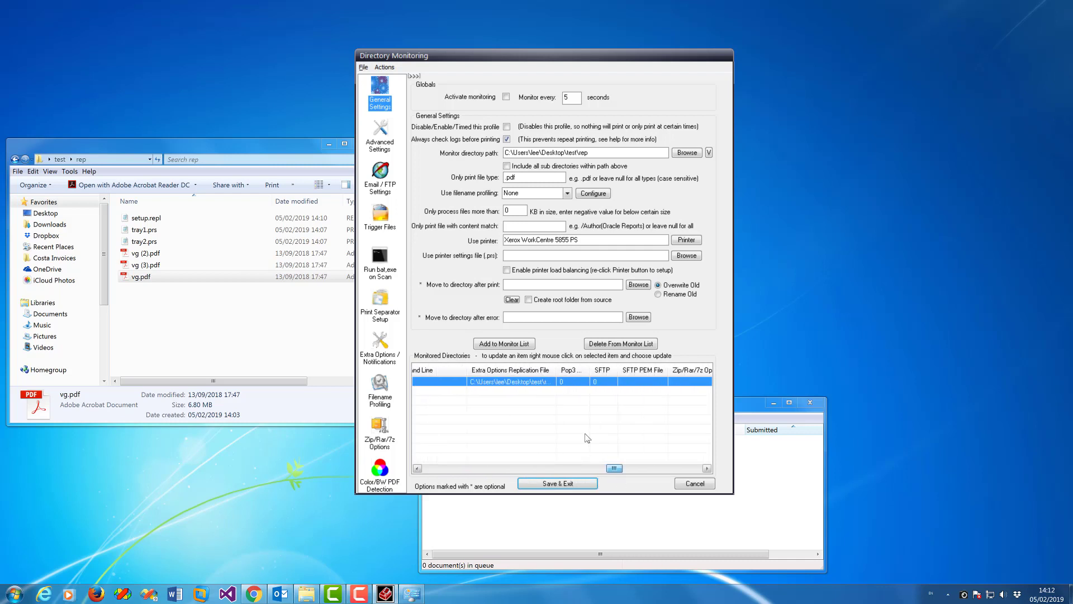
left_click_drag(557, 369, 622, 370)
scroll(519, 393, "left", 5)
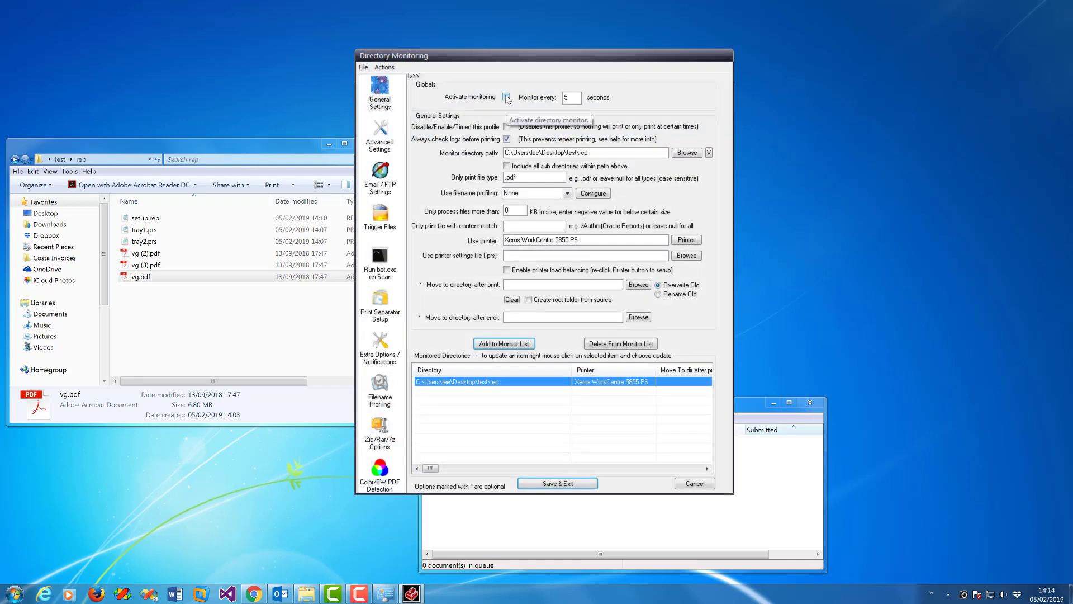
Activate folder monitoring, save the monitoring setup, and clear the print log
left_click(507, 97)
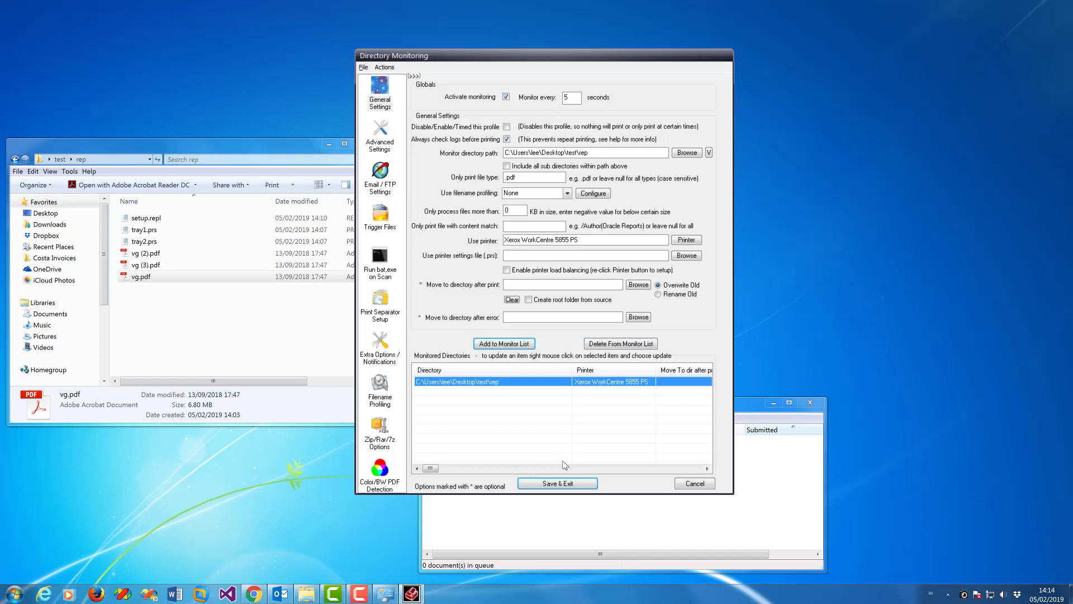
key("Return")
left_click(508, 160)
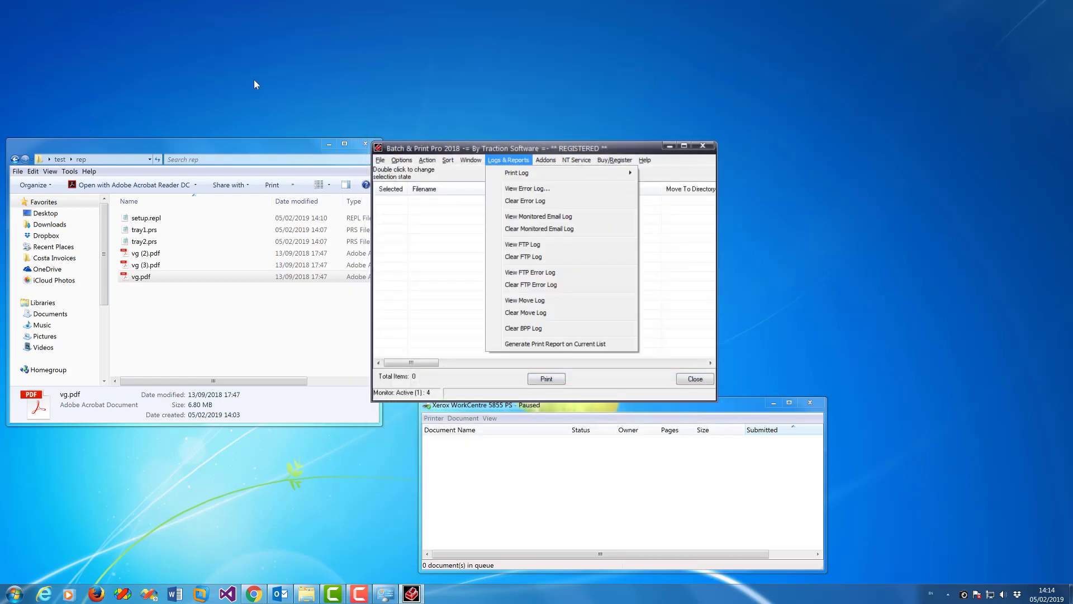
mouse_move(559, 172)
left_click(685, 213)
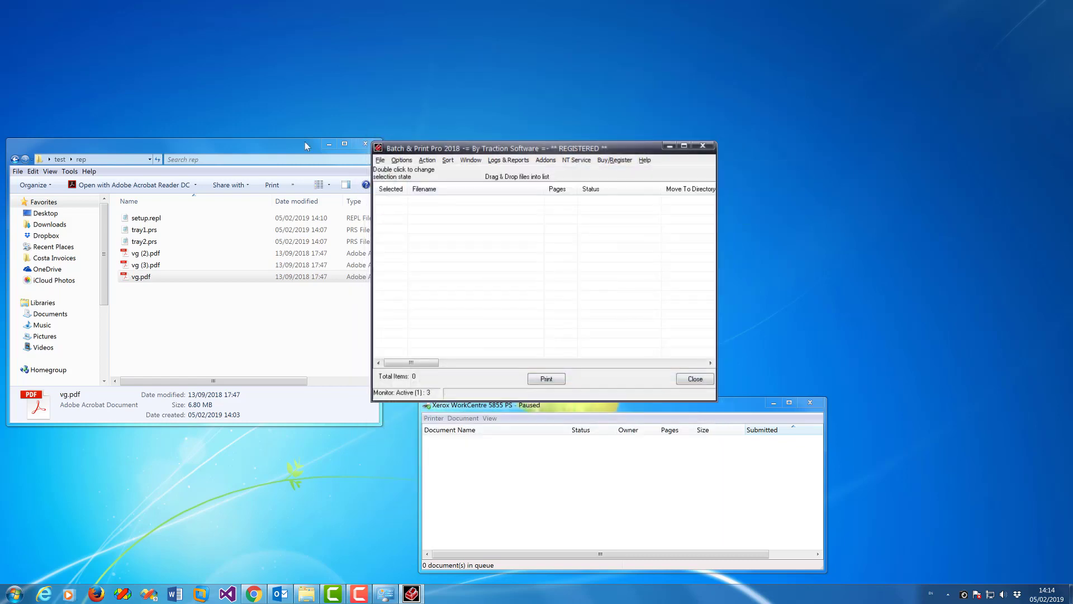